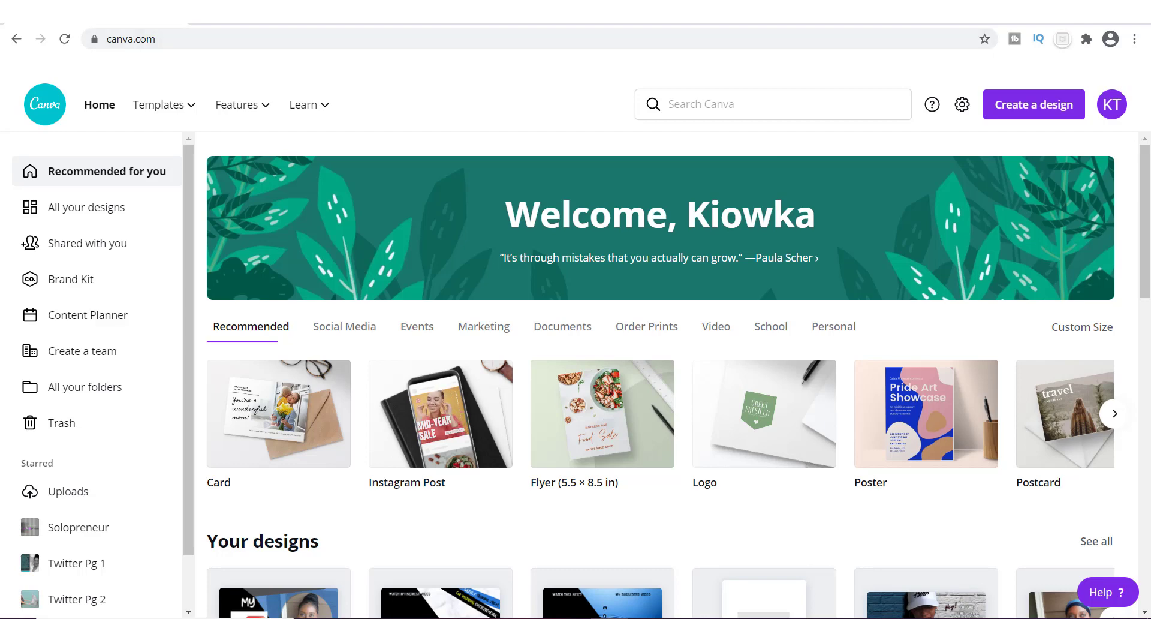
Step: Open the "Fade Effect Using Canva" design and move the page 2 photo left, leaving a blank strip along the page's right edge
{"action": "left_click", "coordinate": [89, 207]}
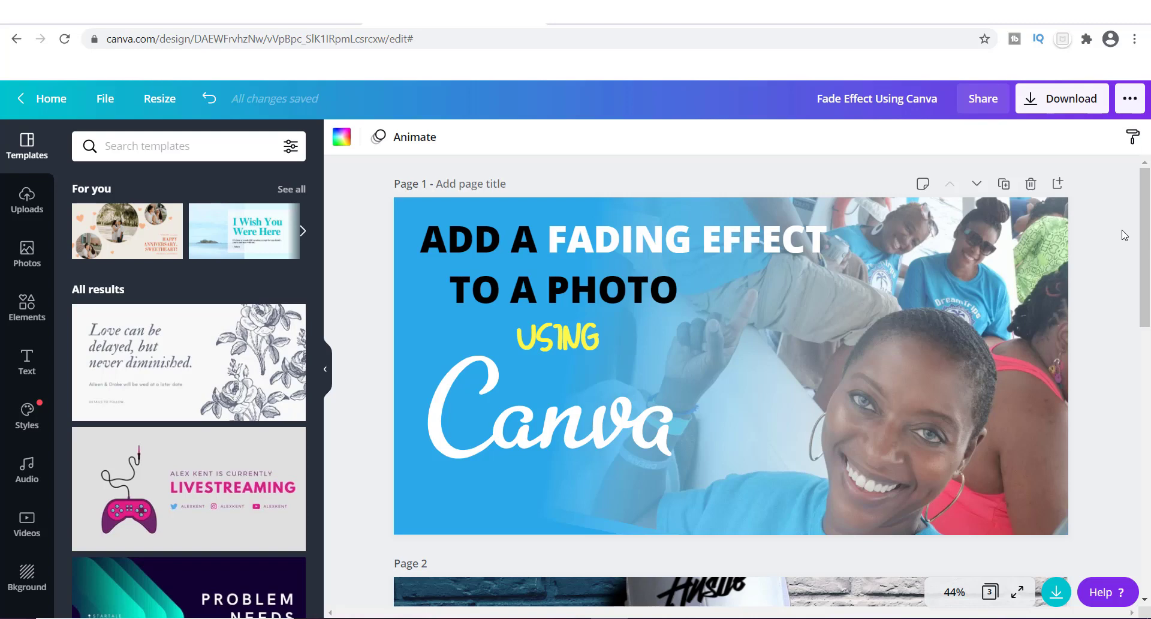
{"action": "scroll", "coordinate": [1116, 317], "scroll_direction": "down", "scroll_amount": 6}
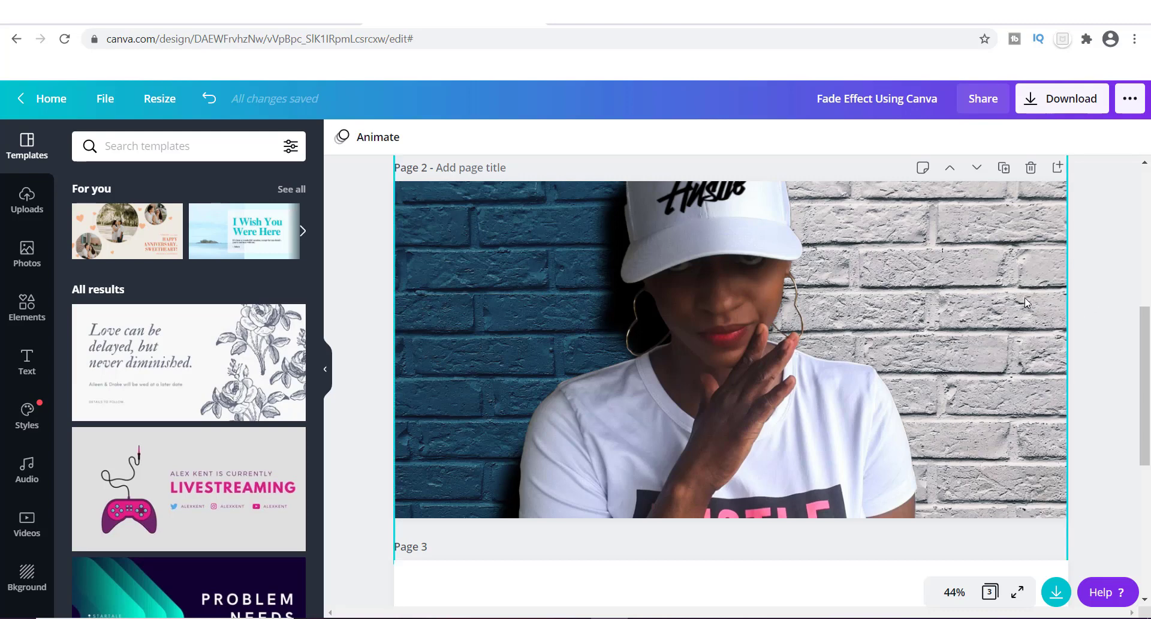
{"action": "left_click_drag", "start_coordinate": [1018, 298], "coordinate": [938, 298]}
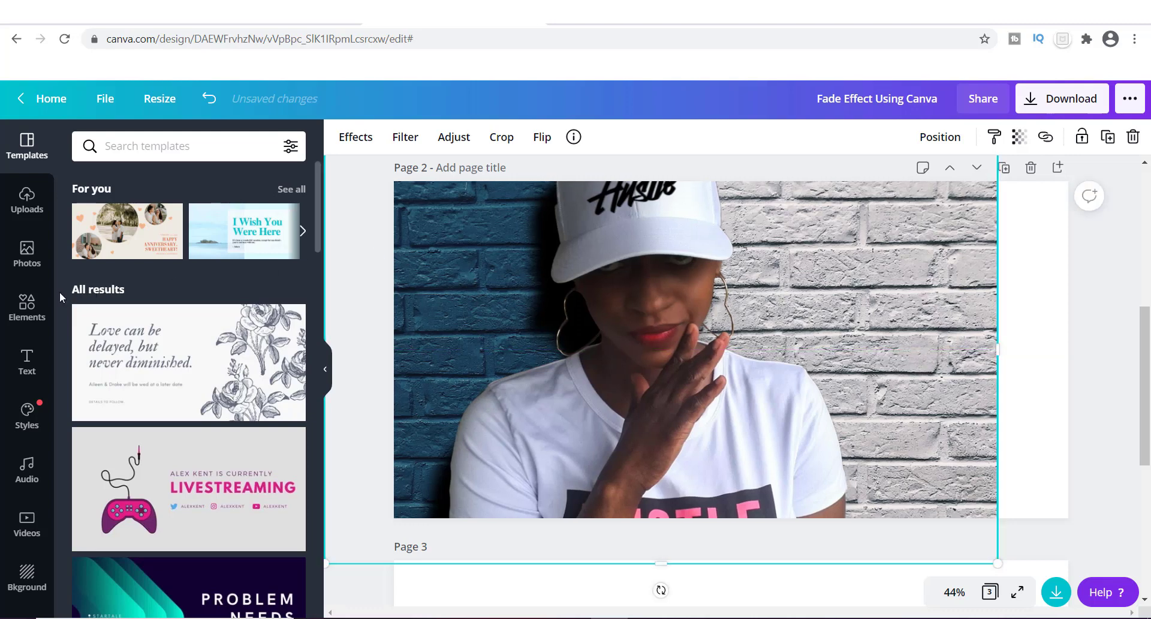
Step: Search the elements for "gradient" and add the free purple-to-transparent square gradient to page 2
{"action": "left_click", "coordinate": [27, 303]}
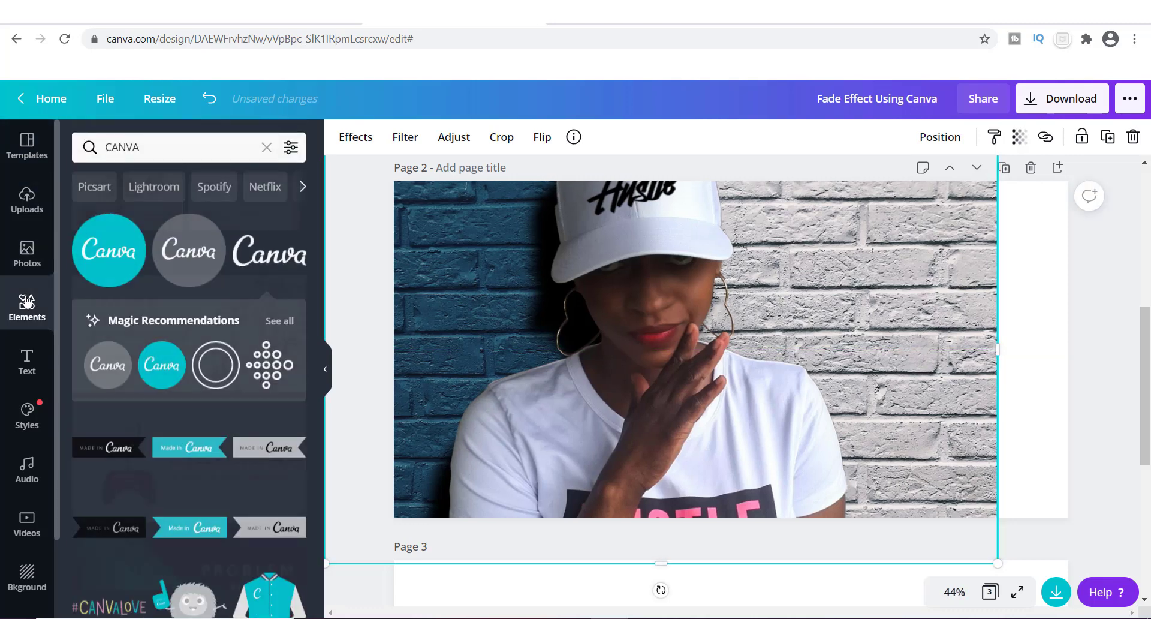
{"action": "left_click", "coordinate": [152, 147]}
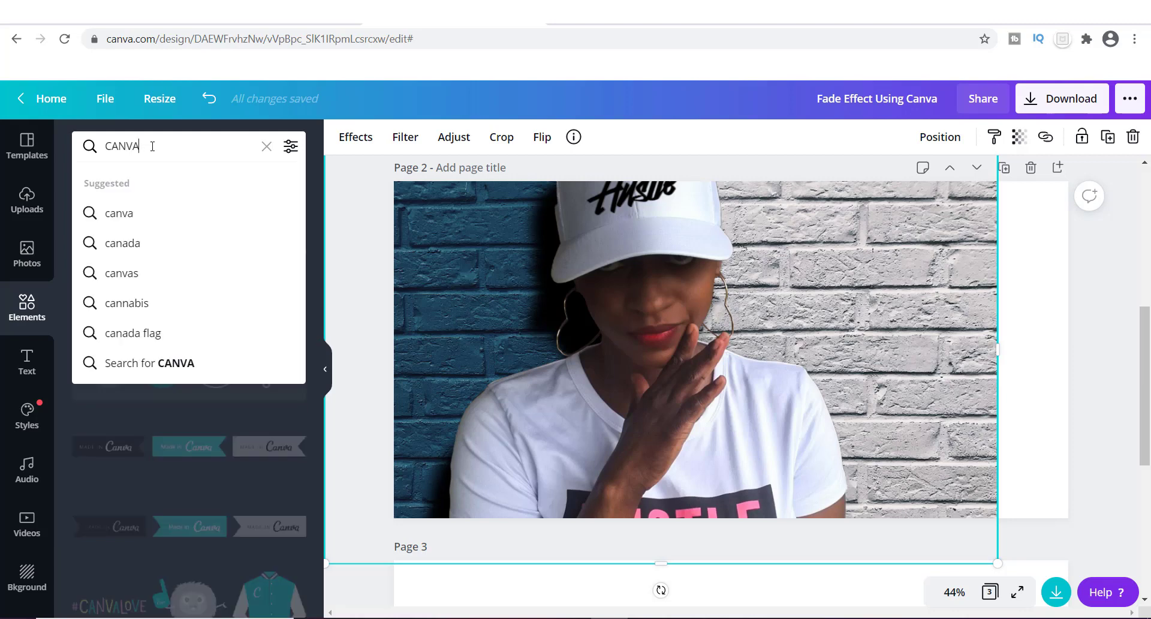
{"action": "key", "text": "BackSpace"}
{"action": "key", "text": "BackSpace"}
{"action": "key", "text": "BackSpace"}
{"action": "key", "text": "BackSpace"}
{"action": "key", "text": "BackSpace"}
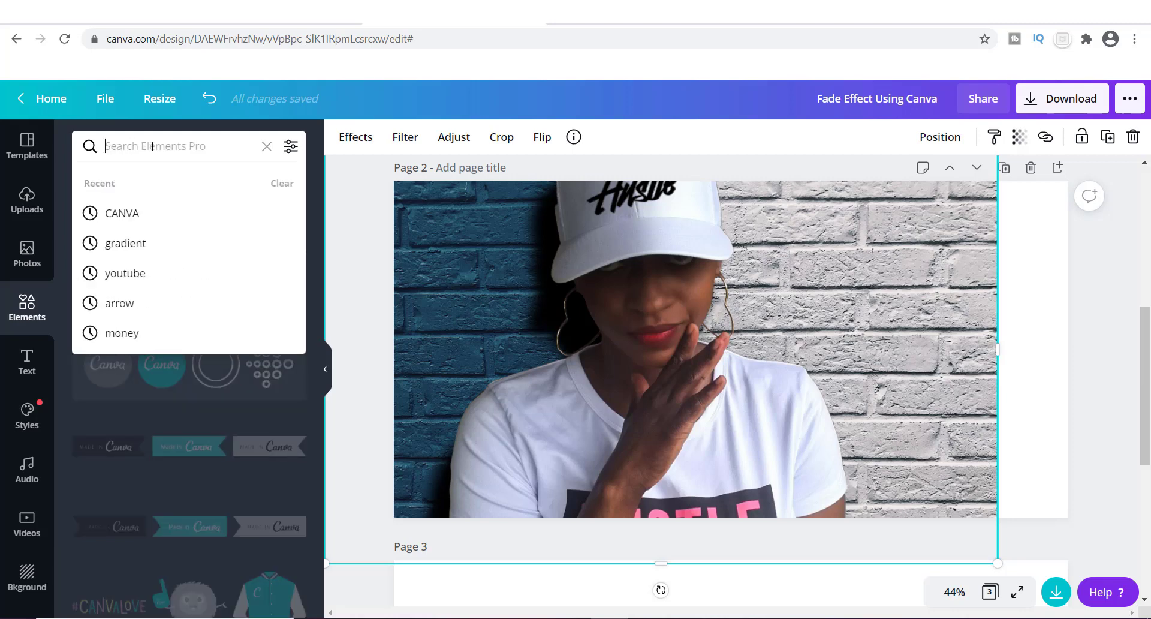
{"action": "type", "text": "gra"}
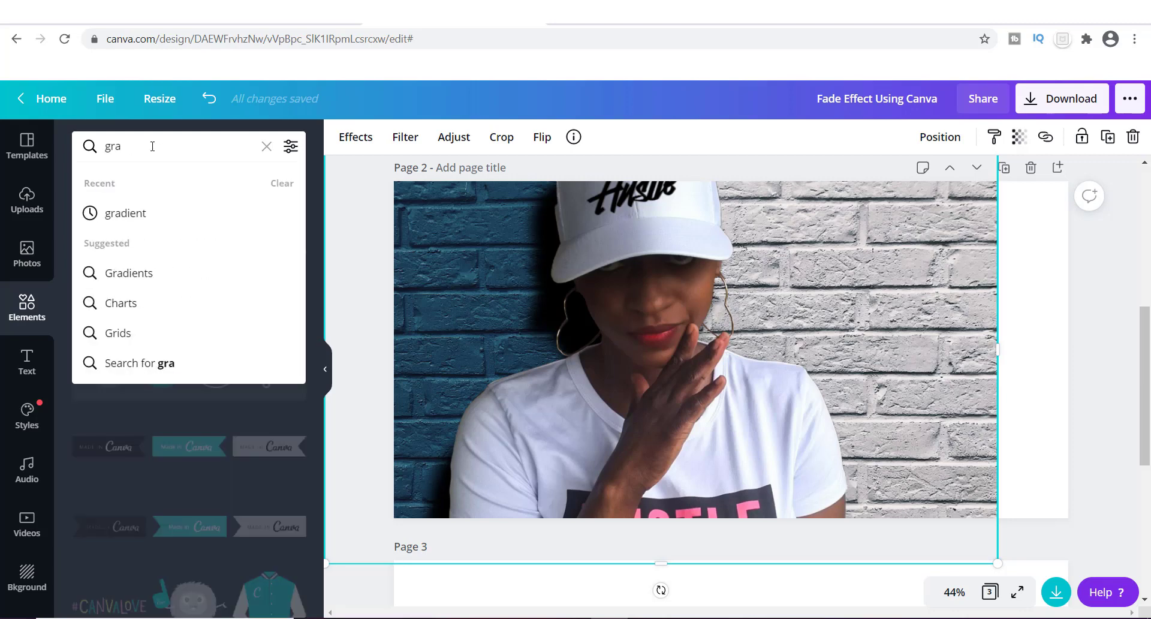
{"action": "left_click", "coordinate": [133, 214]}
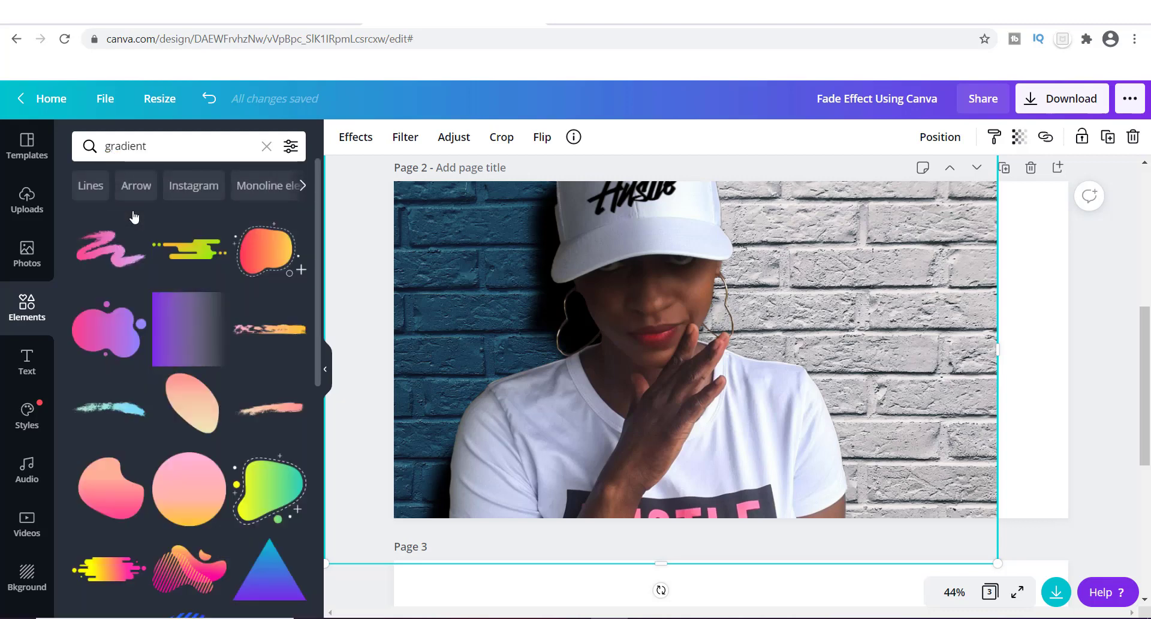
{"action": "mouse_move", "coordinate": [186, 313]}
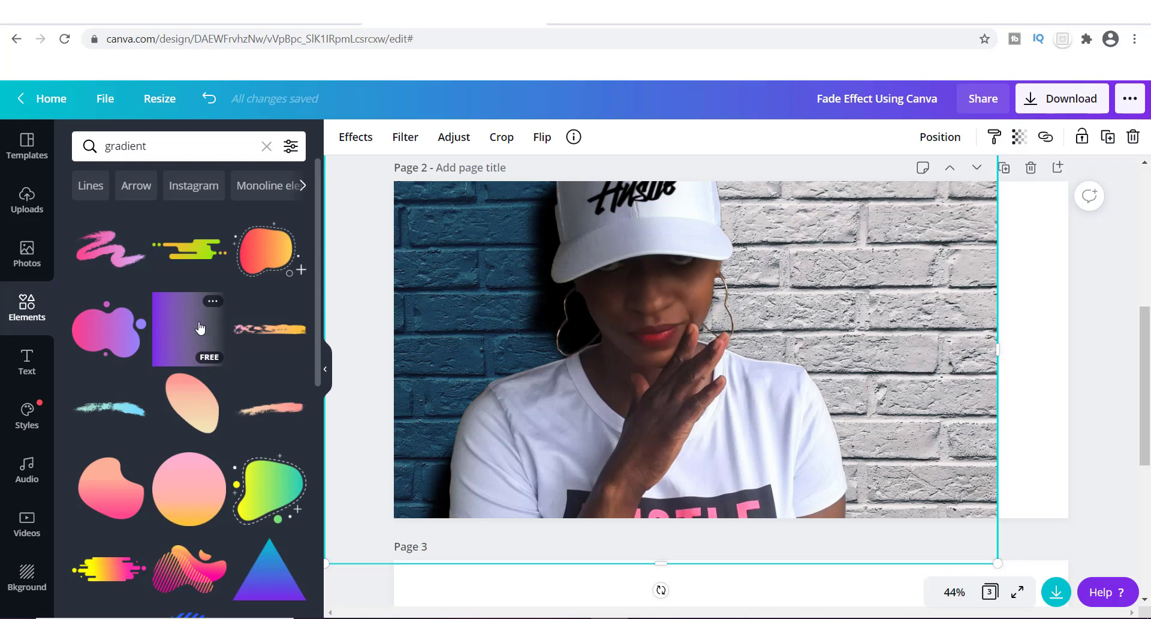
{"action": "left_click", "coordinate": [201, 327]}
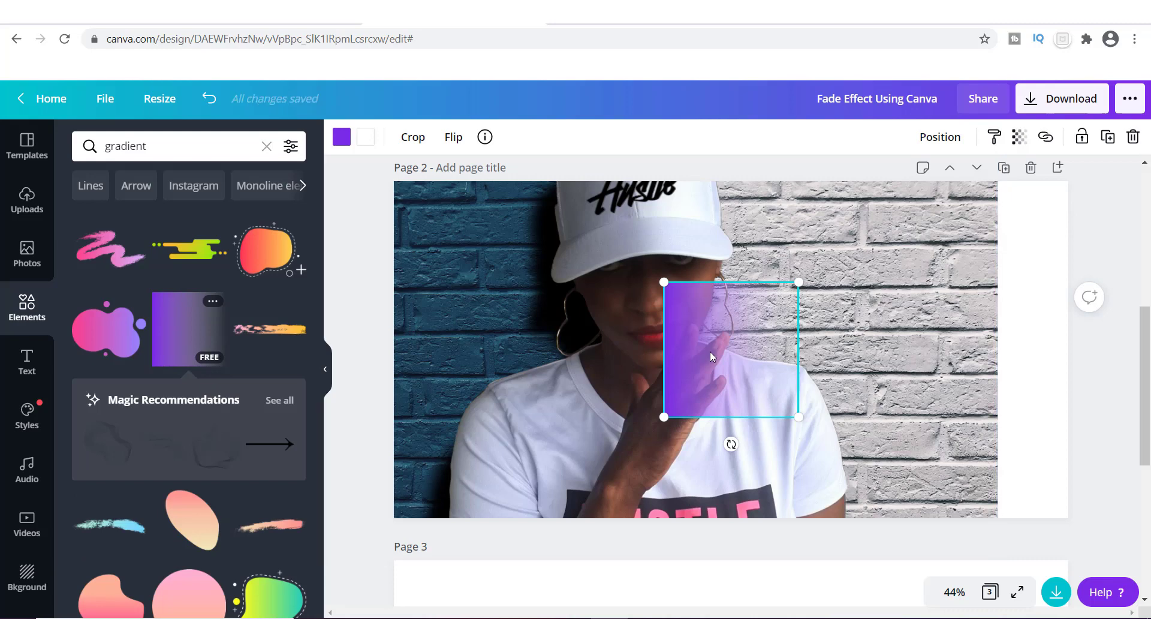
Step: Align the gradient with the photo's upper-right corner and enlarge it to the full height of page 2
{"action": "left_click_drag", "start_coordinate": [710, 353], "coordinate": [840, 283]}
{"action": "left_click_drag", "start_coordinate": [930, 216], "coordinate": [977, 201]}
{"action": "left_click_drag", "start_coordinate": [915, 235], "coordinate": [926, 229]}
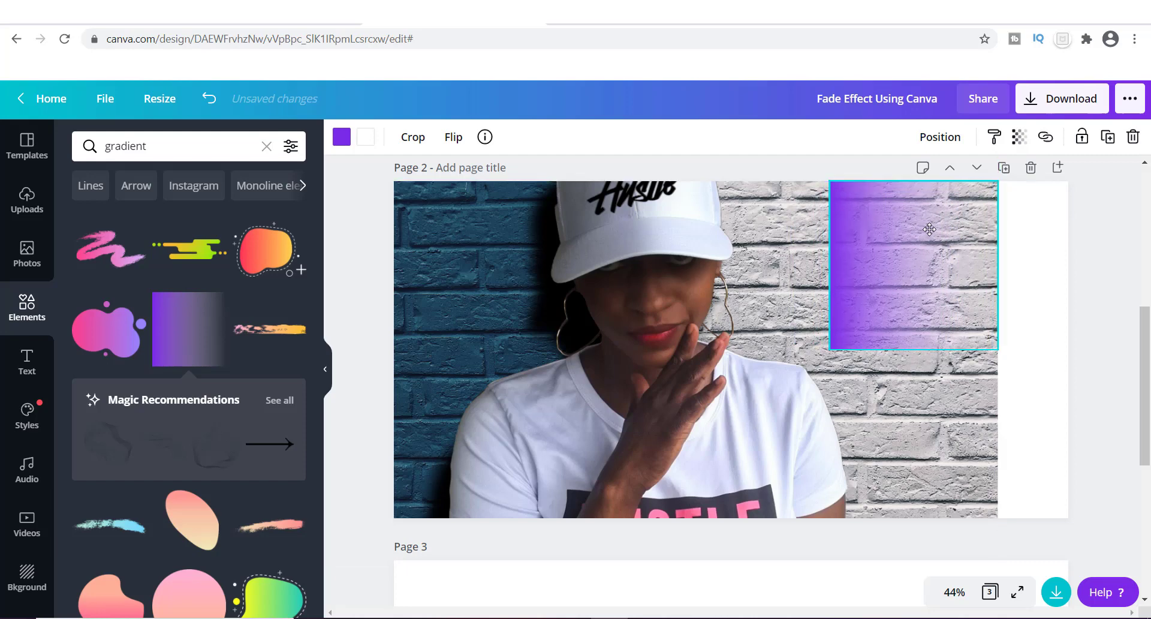
{"action": "left_click_drag", "start_coordinate": [824, 351], "coordinate": [649, 516]}
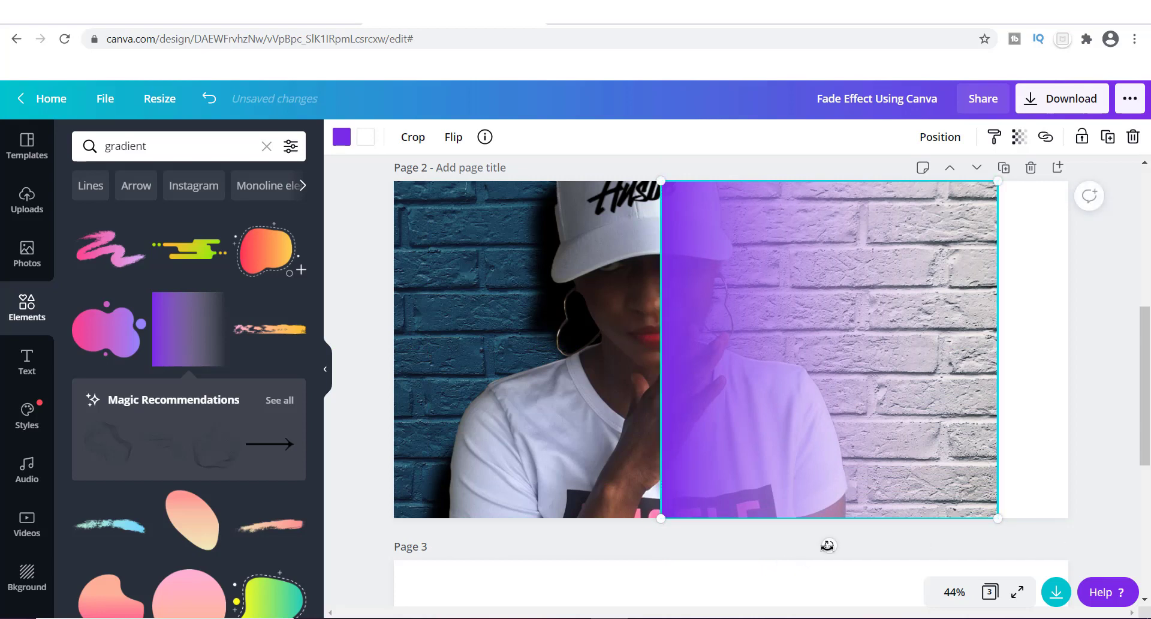
Step: Rotate the gradient 180 degrees, align it with the page's right edge and enlarge it beyond the page height
{"action": "left_click_drag", "start_coordinate": [827, 545], "coordinate": [828, 160]}
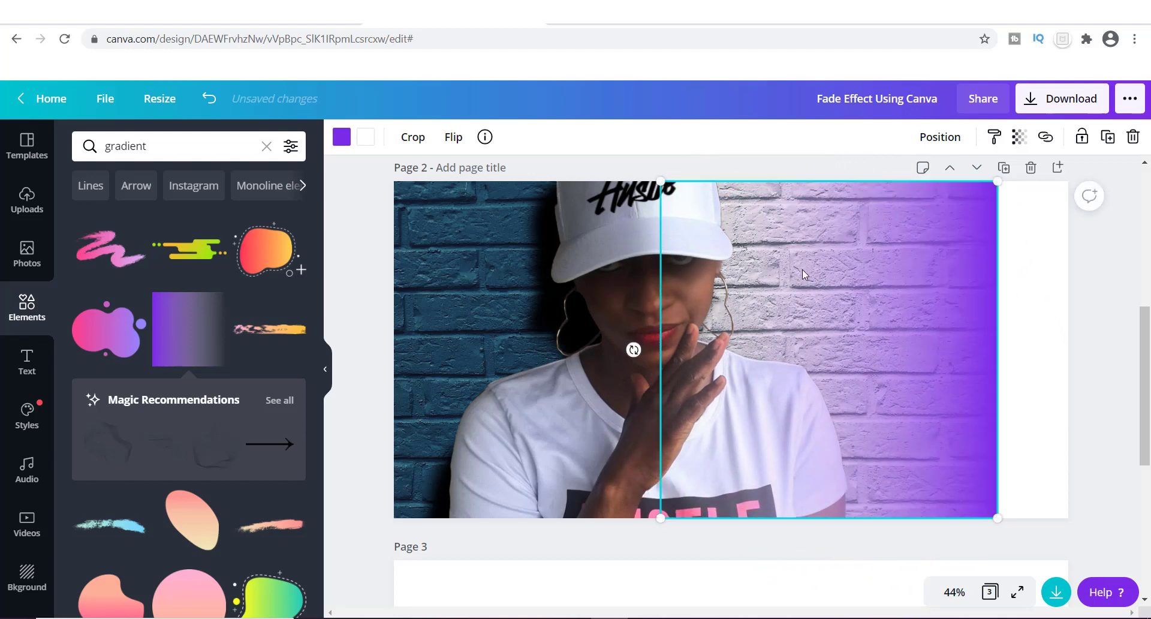
{"action": "left_click_drag", "start_coordinate": [803, 274], "coordinate": [877, 273]}
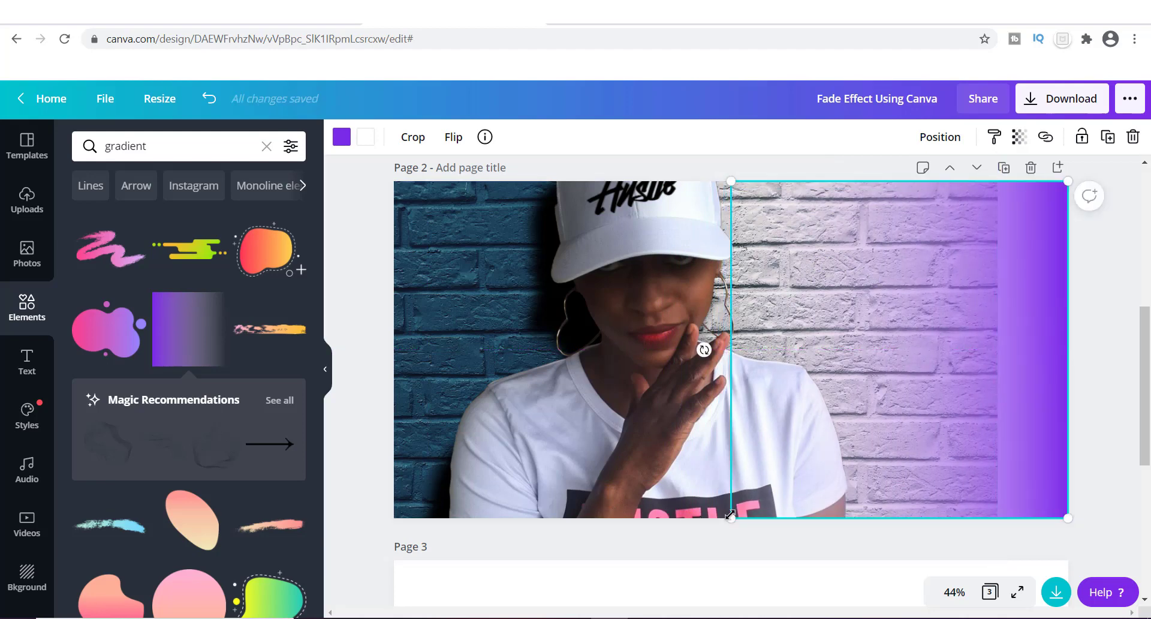
{"action": "left_click_drag", "start_coordinate": [723, 517], "coordinate": [635, 603]}
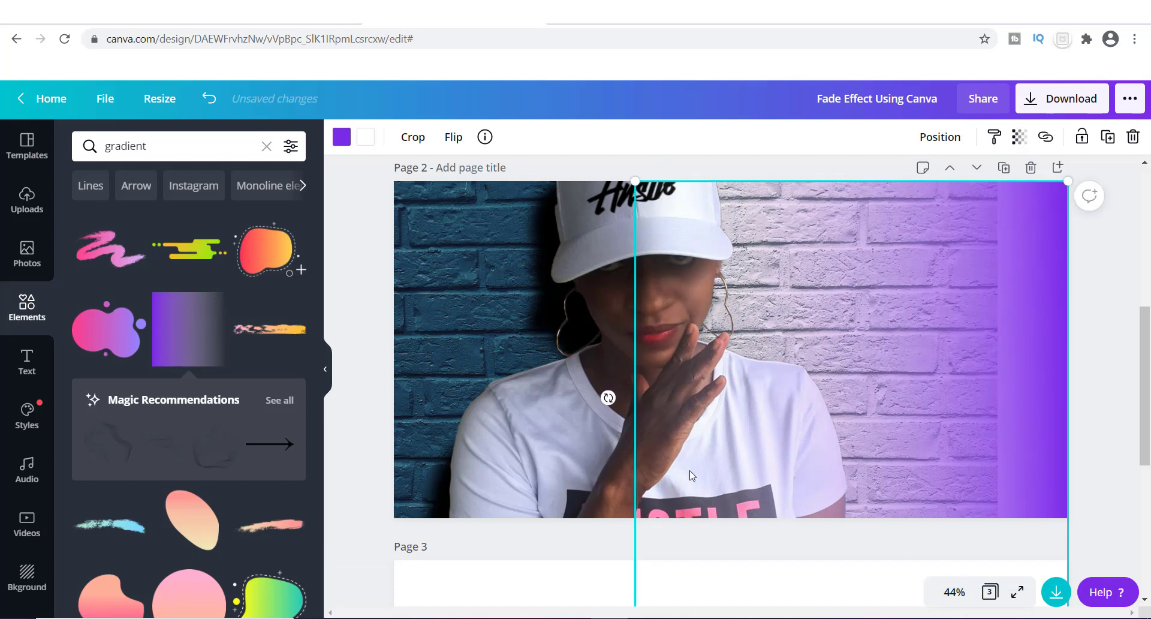
{"action": "left_click_drag", "start_coordinate": [686, 468], "coordinate": [686, 463]}
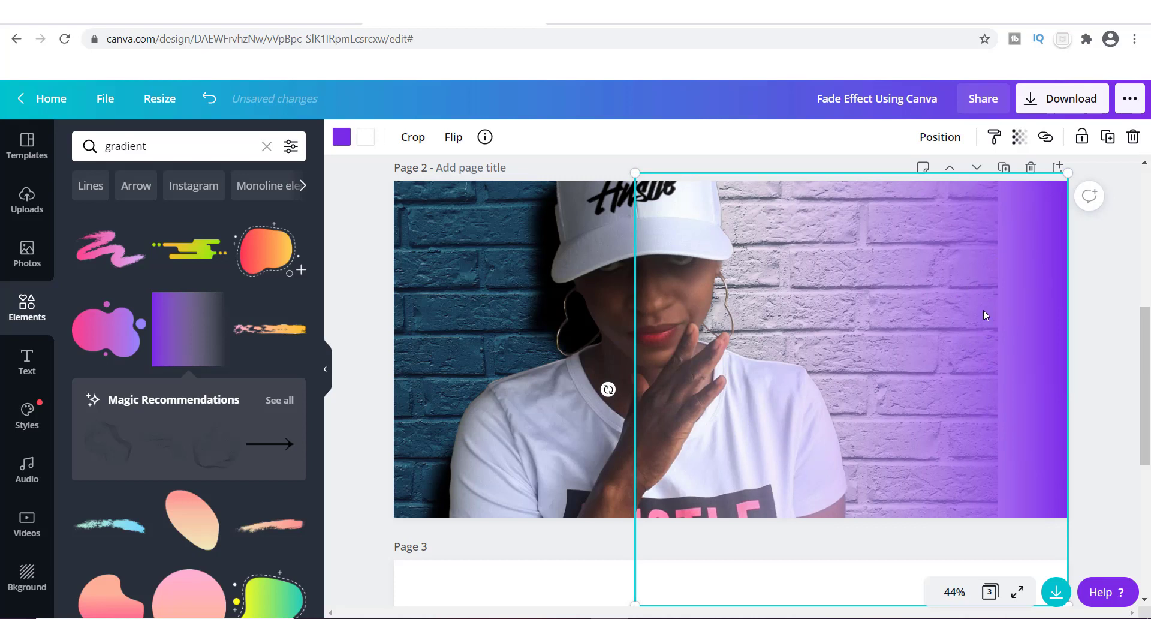
Step: Shift the page 2 photo slightly further left and change the gradient's purple to white
{"action": "left_click", "coordinate": [560, 338]}
{"action": "left_click_drag", "start_coordinate": [554, 339], "coordinate": [527, 335]}
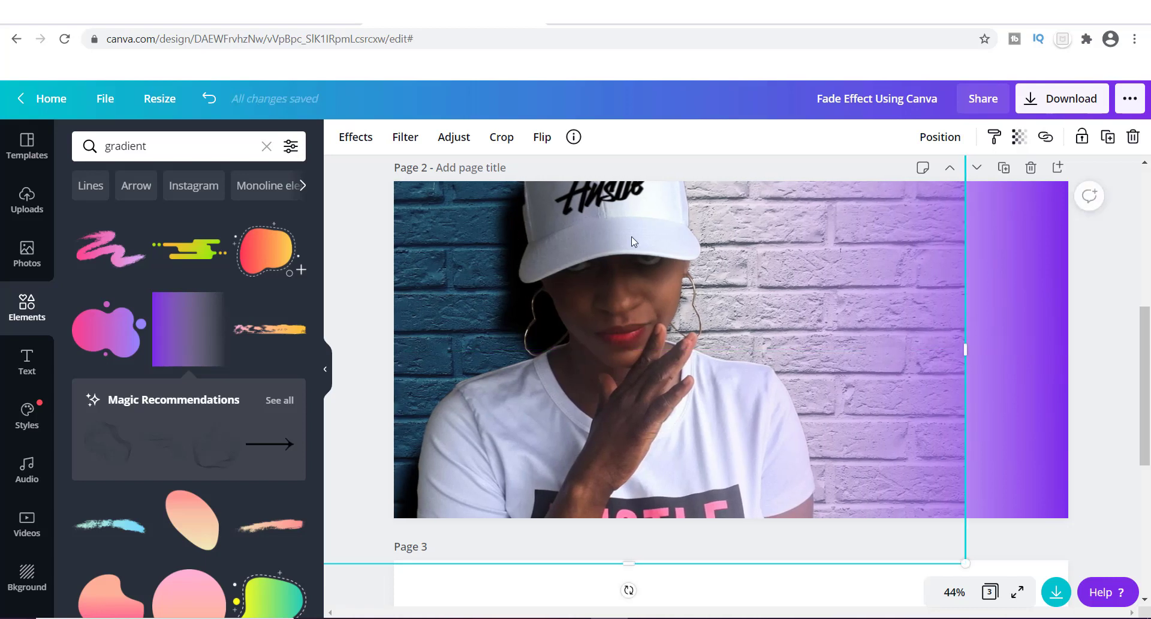
{"action": "left_click", "coordinate": [784, 229]}
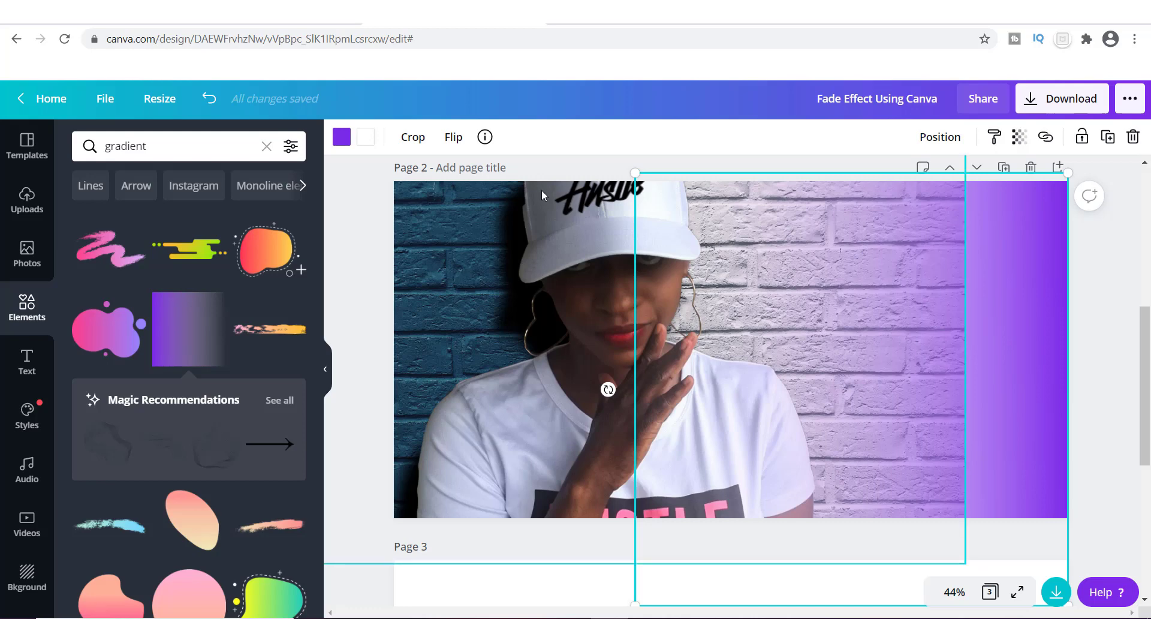
{"action": "left_click", "coordinate": [340, 137]}
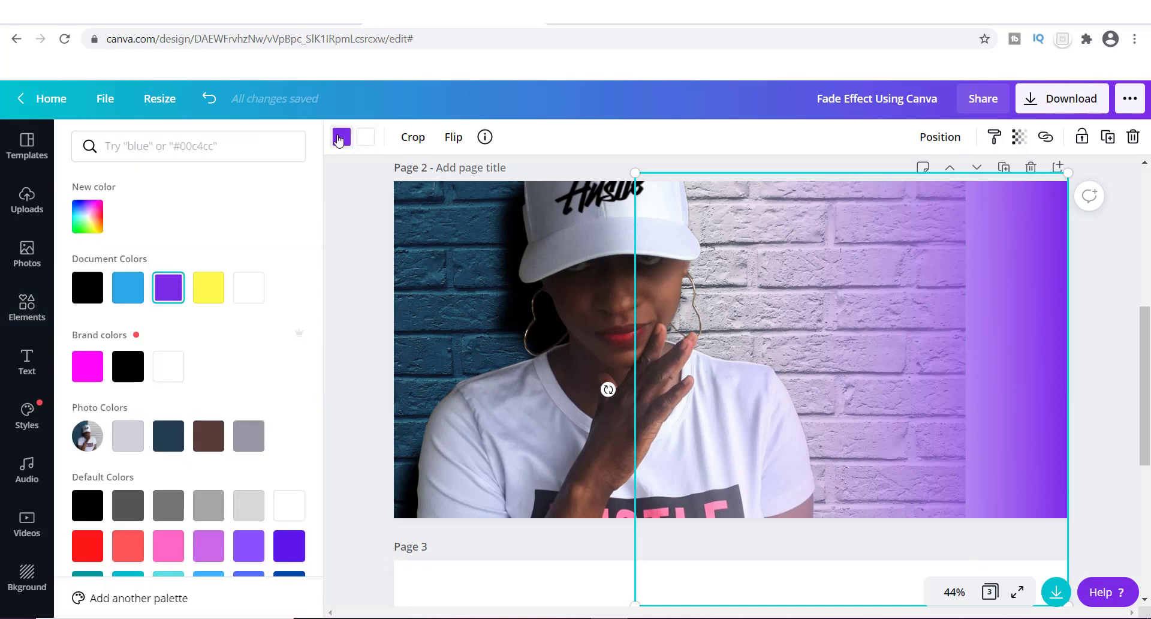
{"action": "left_click", "coordinate": [249, 288]}
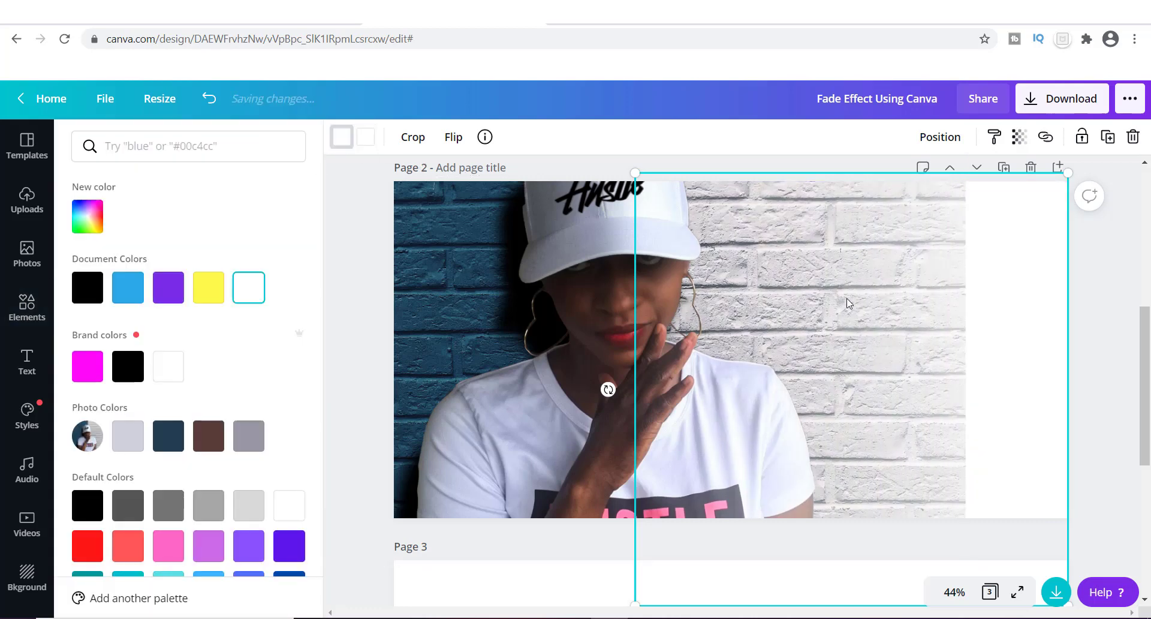
Step: Reposition the white gradient and the photo on page 2 so the fade covers the photo's right edge
{"action": "left_click_drag", "start_coordinate": [860, 334], "coordinate": [849, 313]}
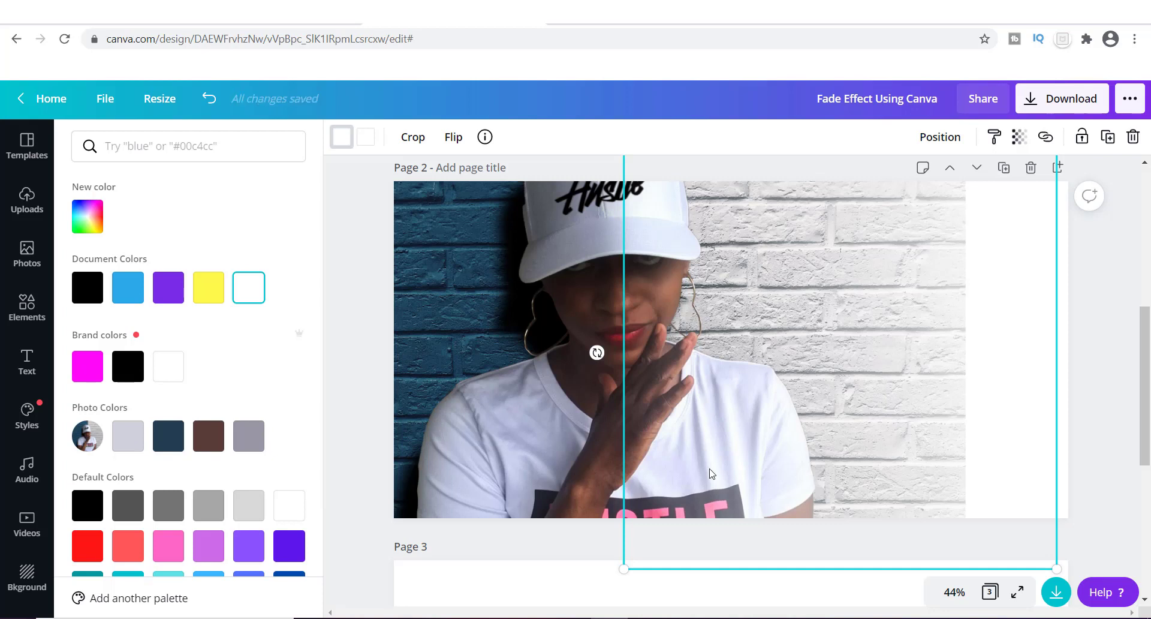
{"action": "left_click_drag", "start_coordinate": [813, 426], "coordinate": [729, 418]}
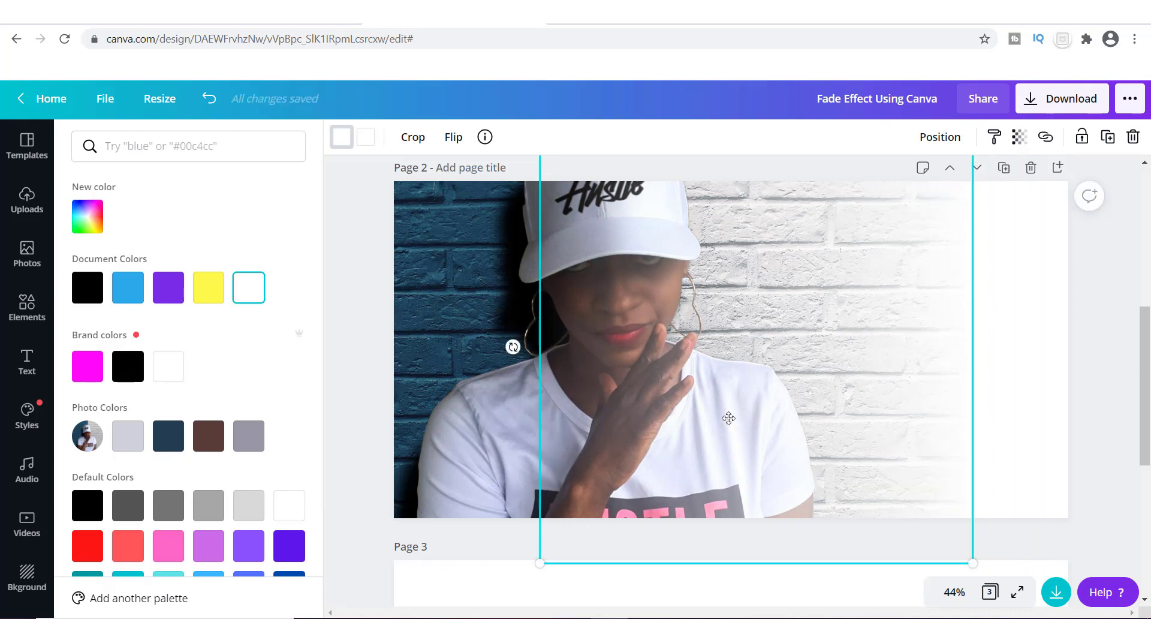
{"action": "left_click_drag", "start_coordinate": [445, 296], "coordinate": [470, 312]}
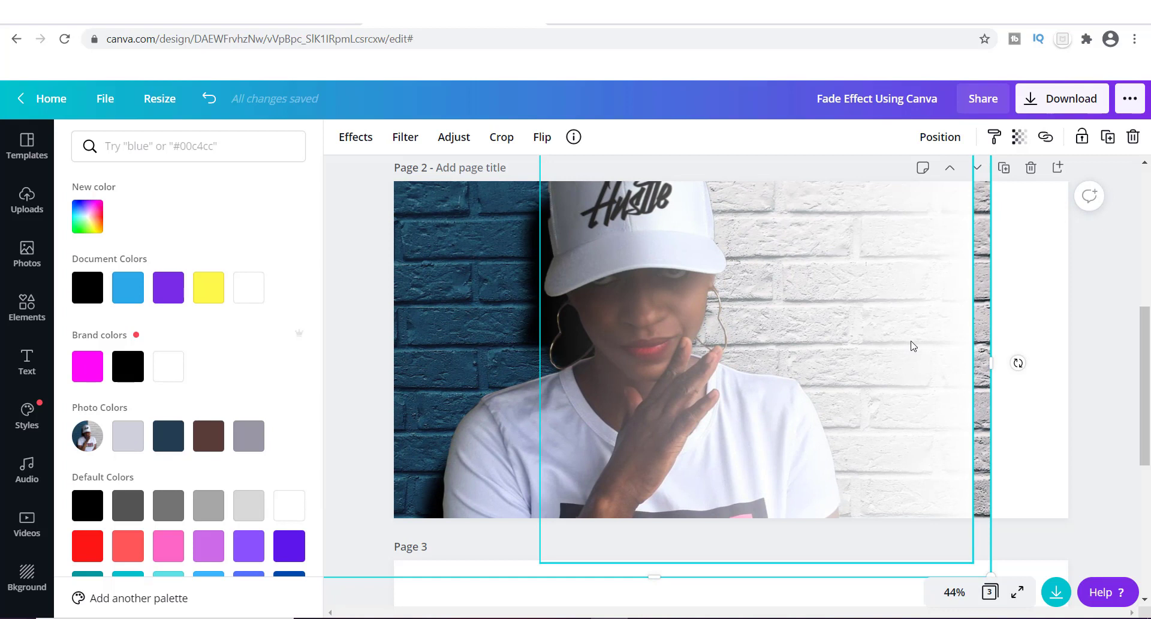
{"action": "left_click_drag", "start_coordinate": [956, 285], "coordinate": [981, 282]}
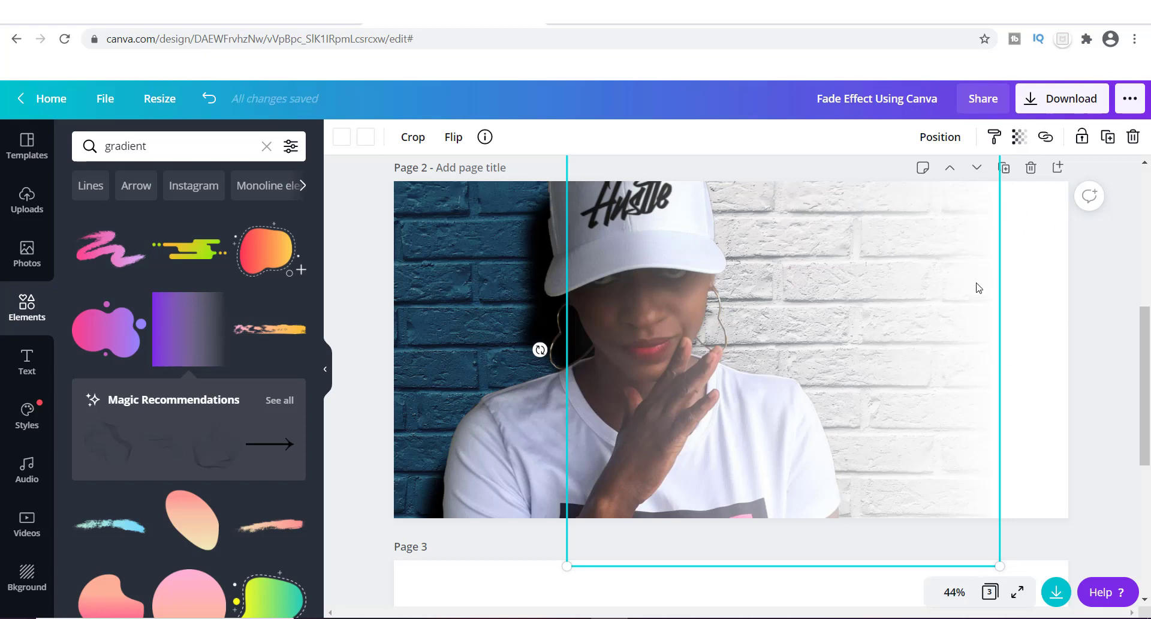
{"action": "left_click", "coordinate": [1096, 318]}
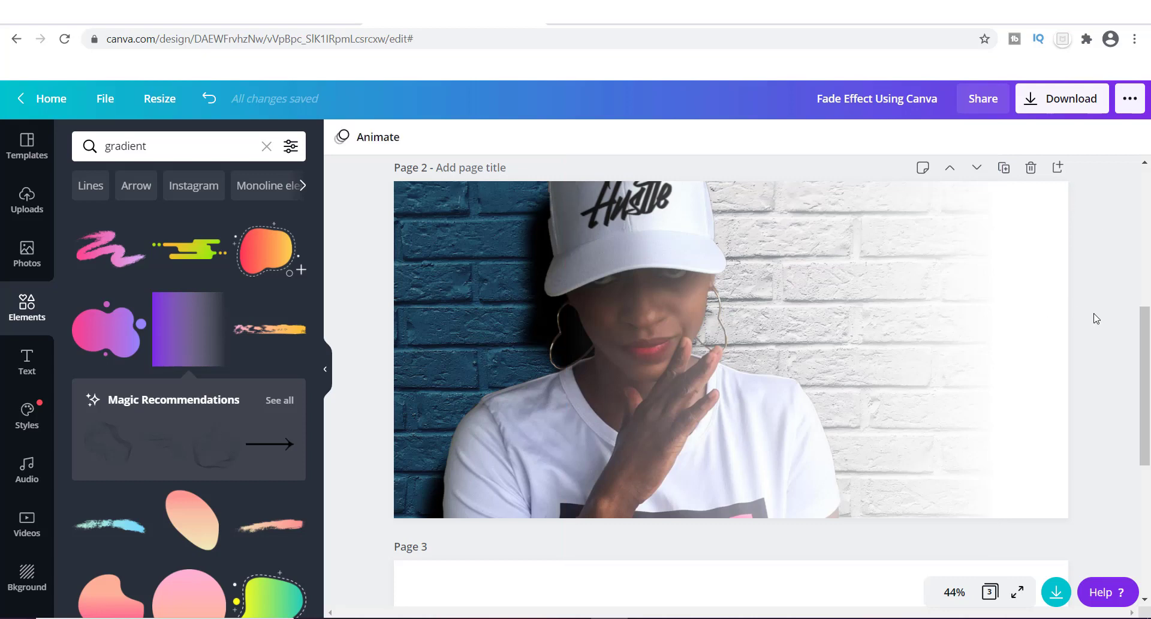
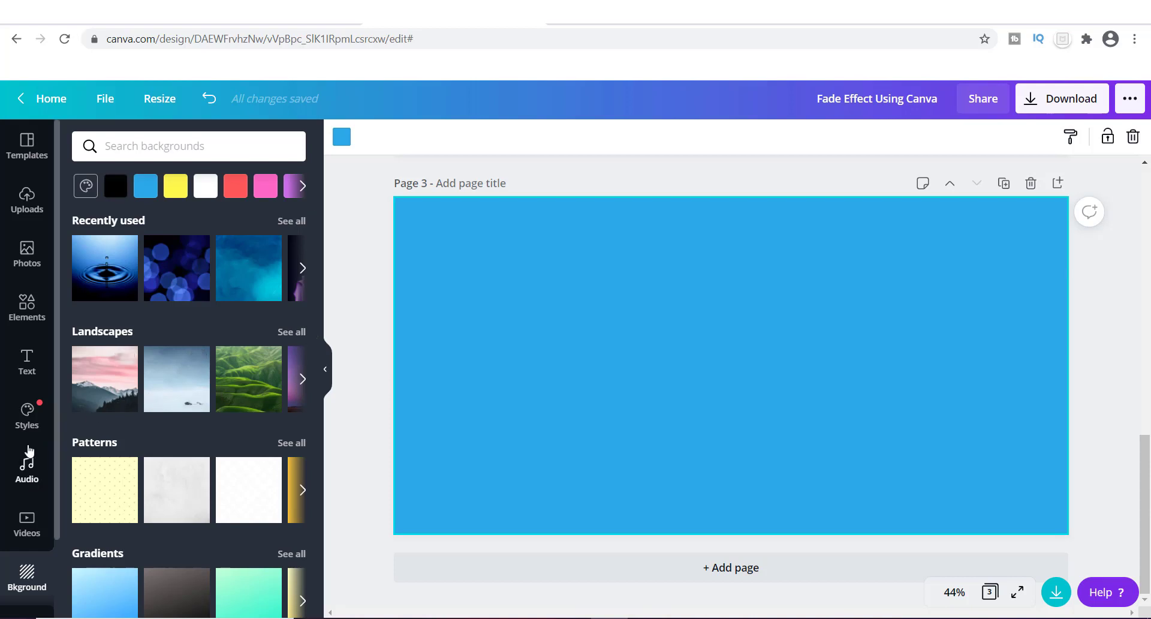
Step: Add the uploaded group selfie on the boat to page 3 and enlarge it to nearly fill the page's height and right side
{"action": "left_click", "coordinate": [22, 207]}
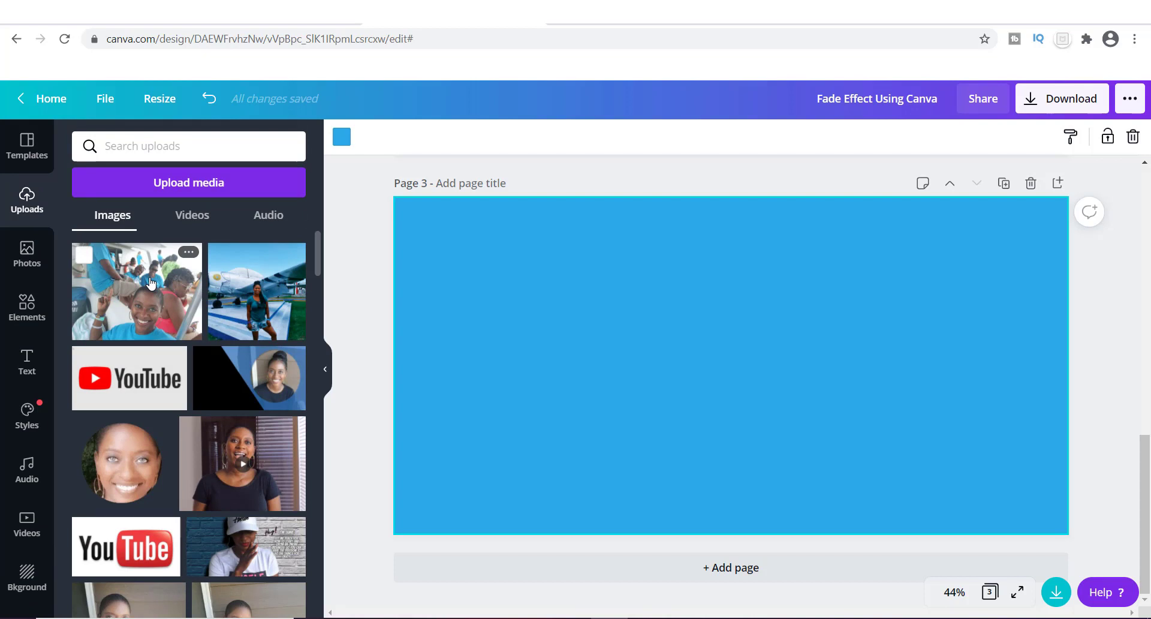
{"action": "left_click", "coordinate": [151, 283]}
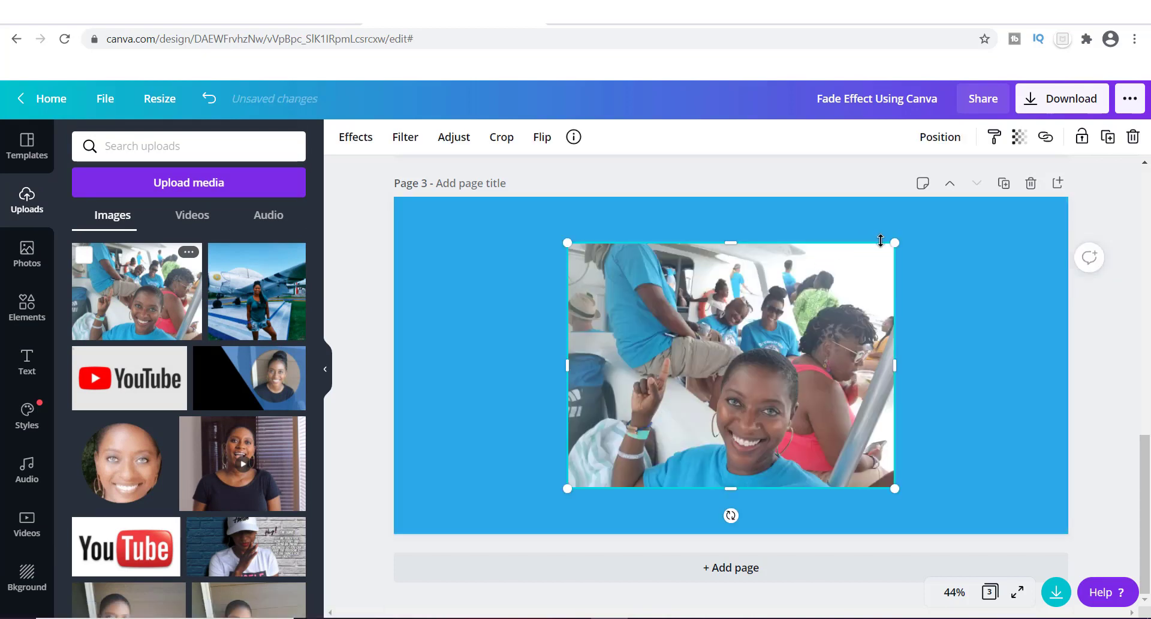
{"action": "left_click_drag", "start_coordinate": [926, 225], "coordinate": [977, 228]}
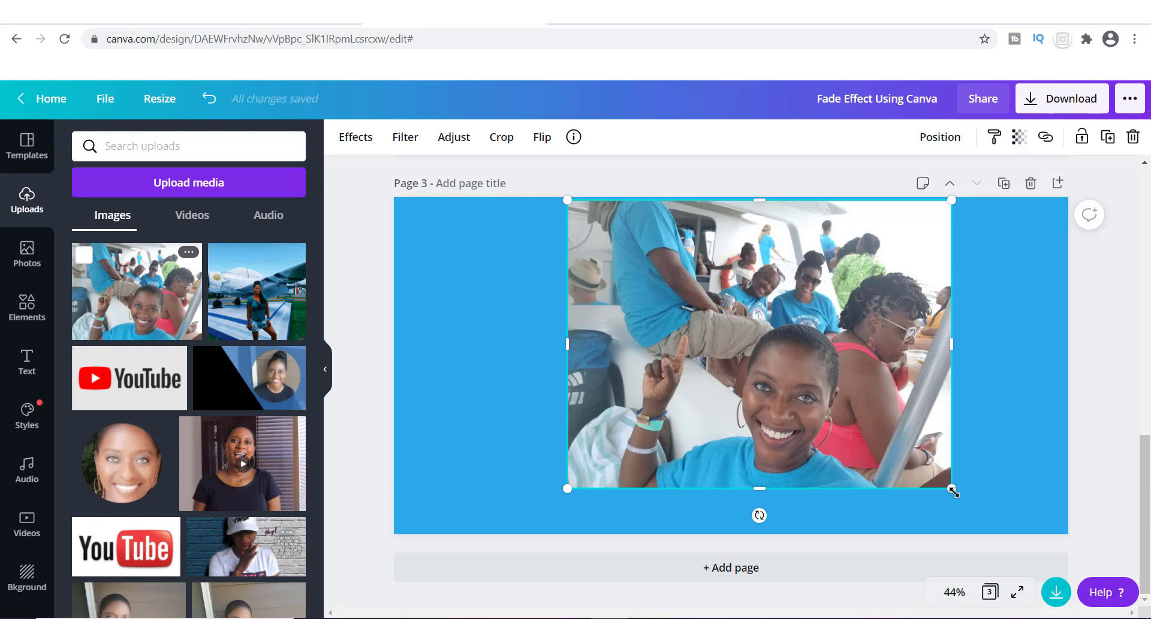
{"action": "left_click_drag", "start_coordinate": [953, 490], "coordinate": [1006, 551]}
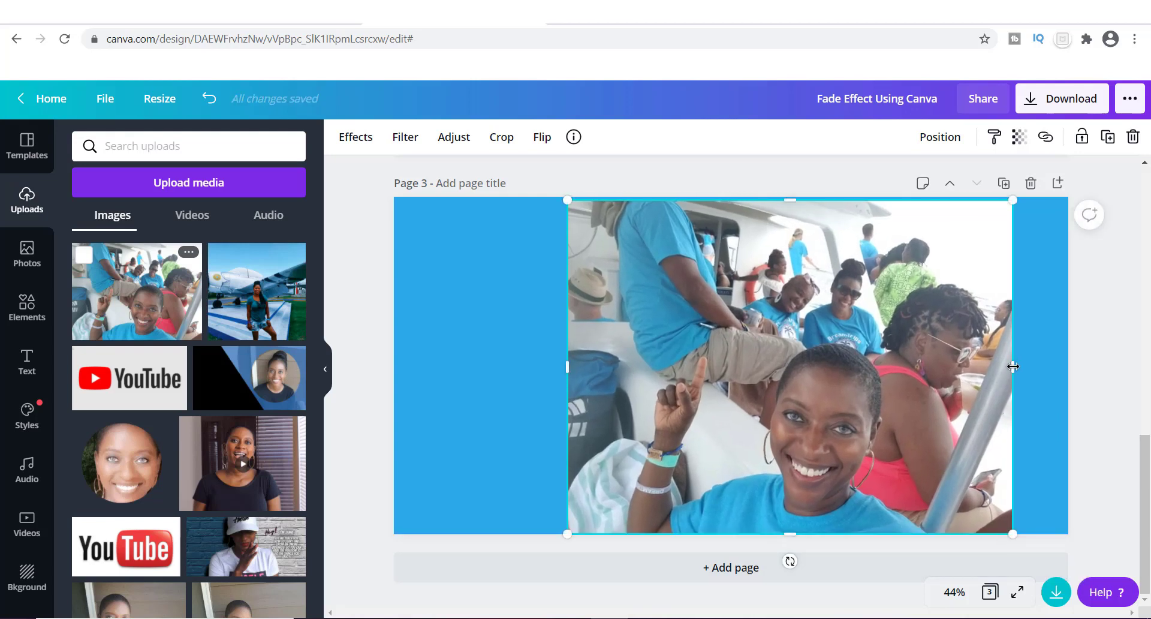
{"action": "left_click_drag", "start_coordinate": [1012, 366], "coordinate": [1060, 376]}
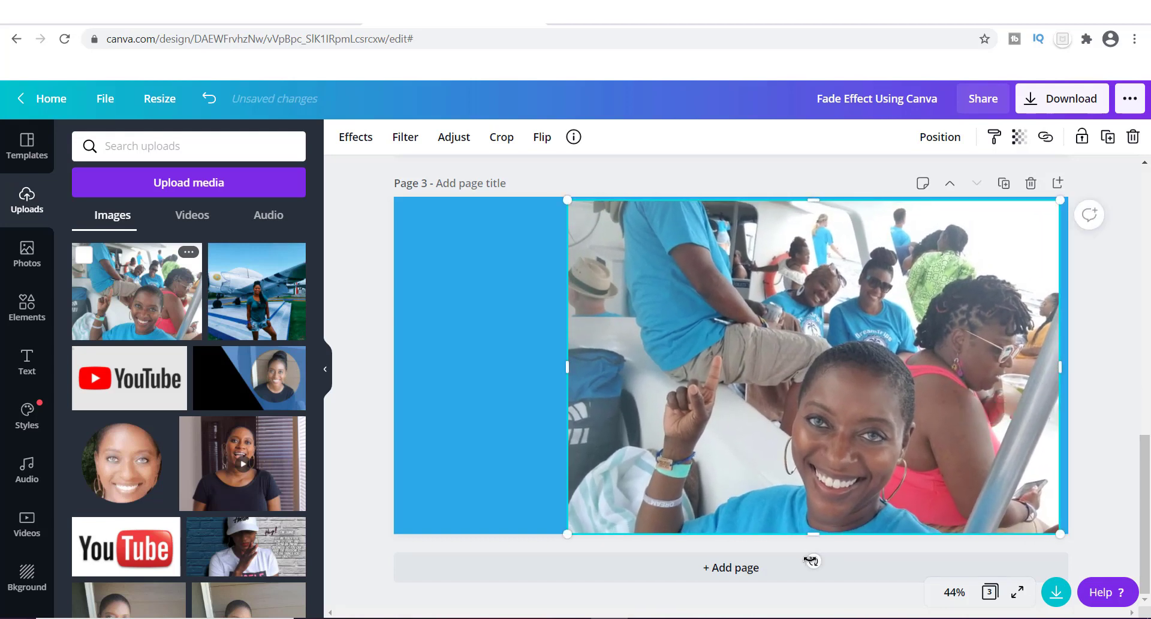
Step: Tilt the page 3 photo clockwise and enlarge it past the page's right edge, keeping the left part of the blue background uncovered
{"action": "left_click_drag", "start_coordinate": [811, 562], "coordinate": [756, 554]}
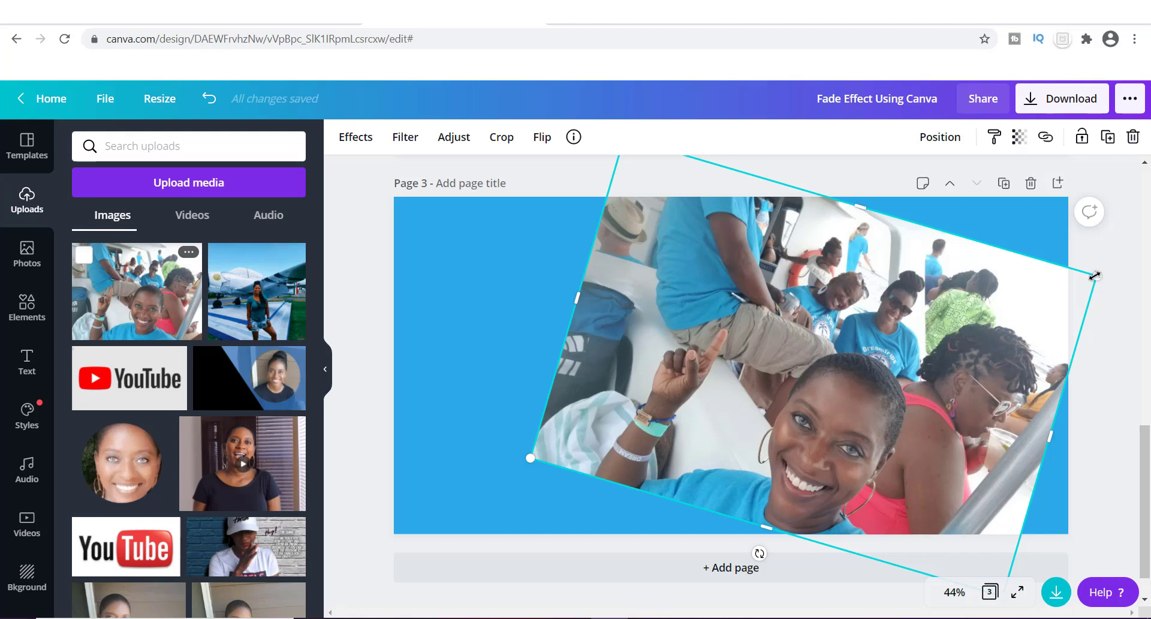
{"action": "left_click_drag", "start_coordinate": [1094, 272], "coordinate": [1148, 232]}
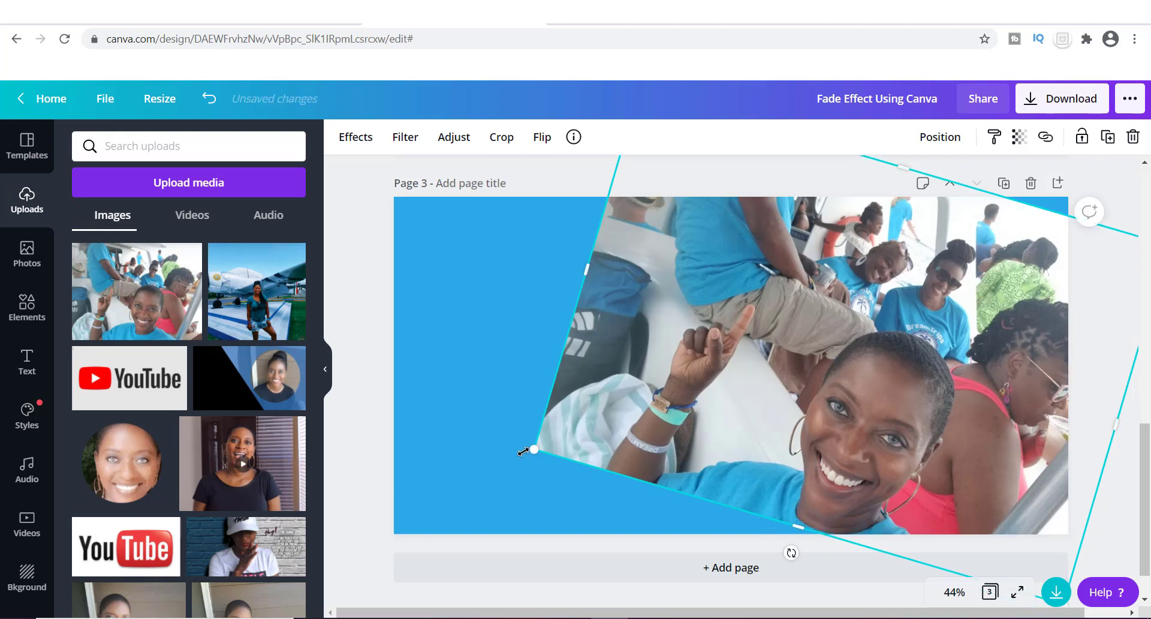
{"action": "left_click_drag", "start_coordinate": [523, 451], "coordinate": [495, 460]}
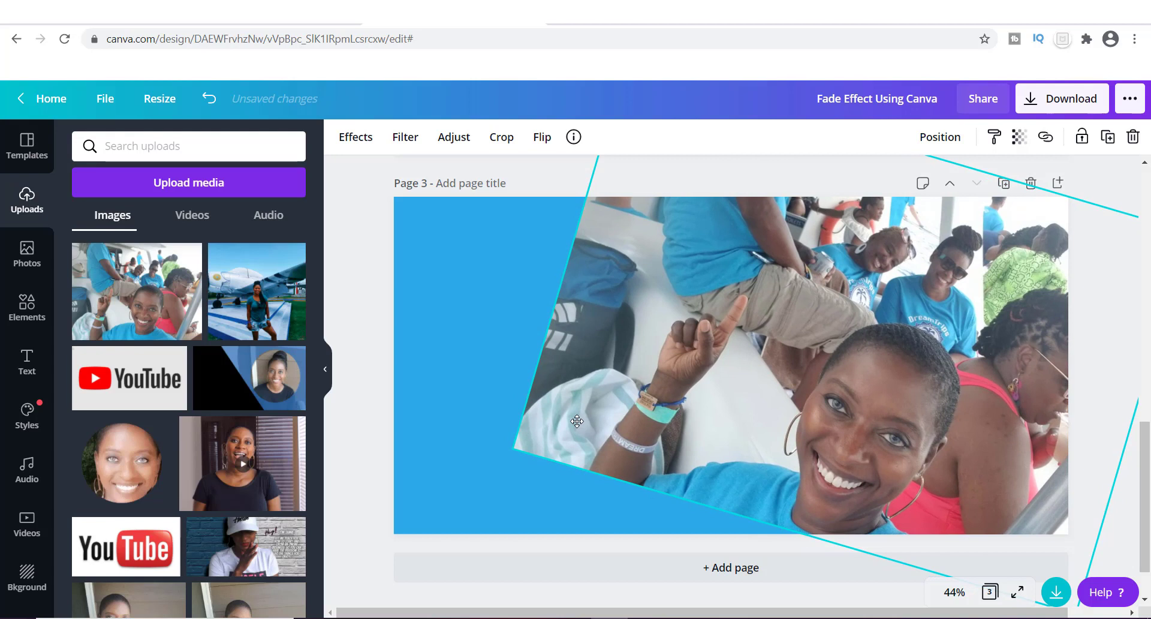
{"action": "left_click", "coordinate": [577, 422]}
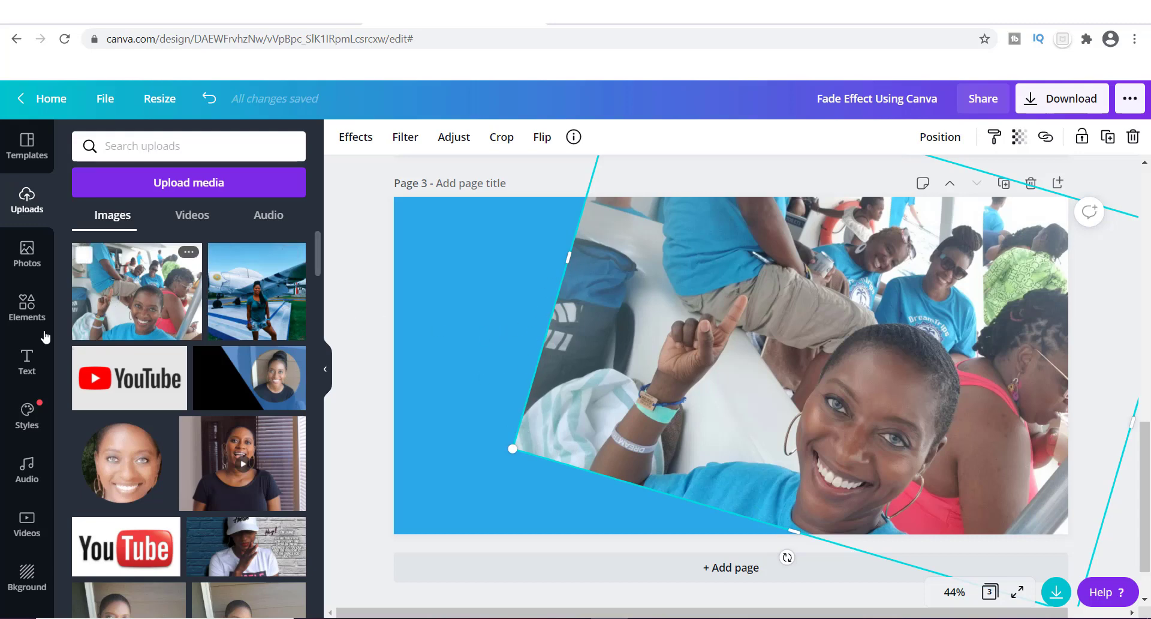
Step: Add the purple gradient square to page 3, align it with the top-left corner, and enlarge it to the page's full height
{"action": "left_click", "coordinate": [21, 321]}
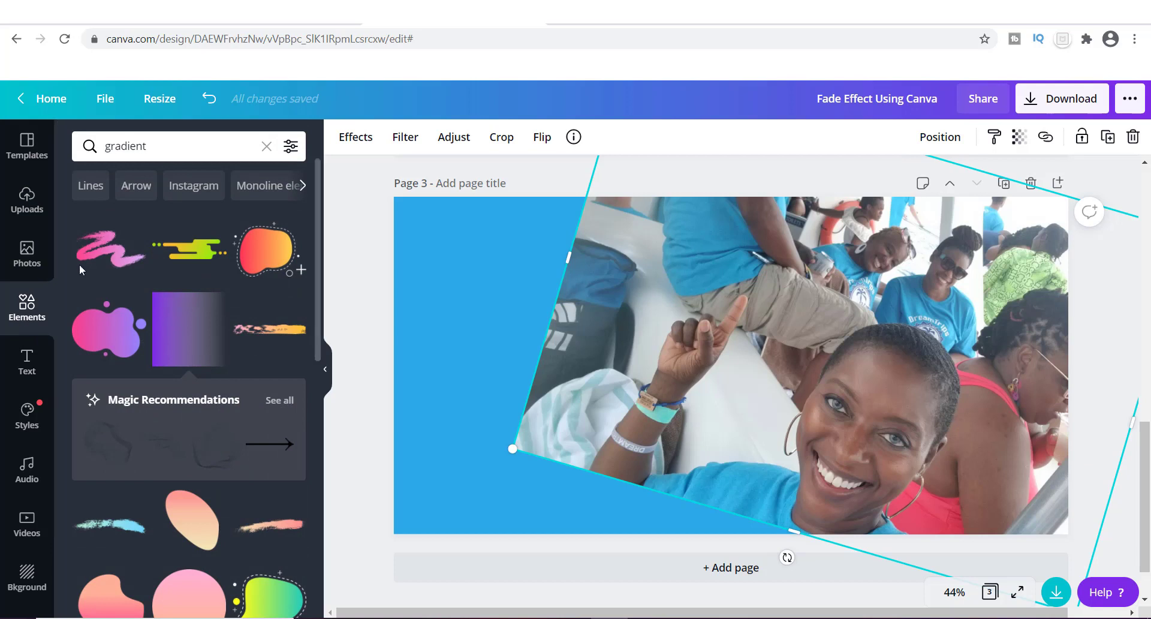
{"action": "left_click", "coordinate": [185, 331]}
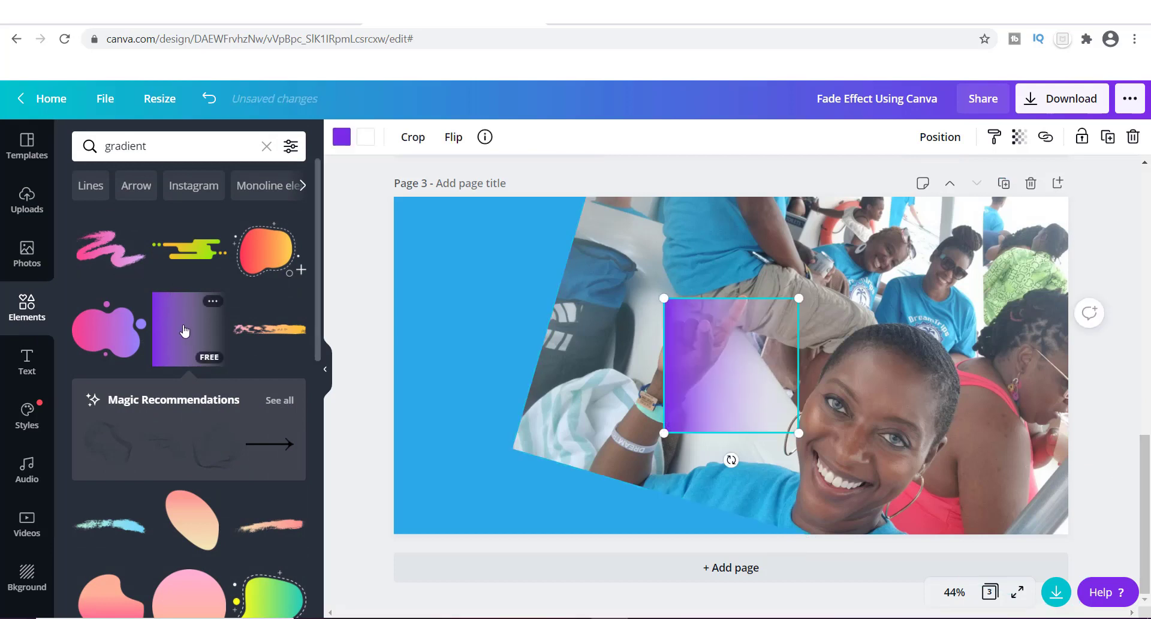
{"action": "left_click_drag", "start_coordinate": [694, 348], "coordinate": [425, 244]}
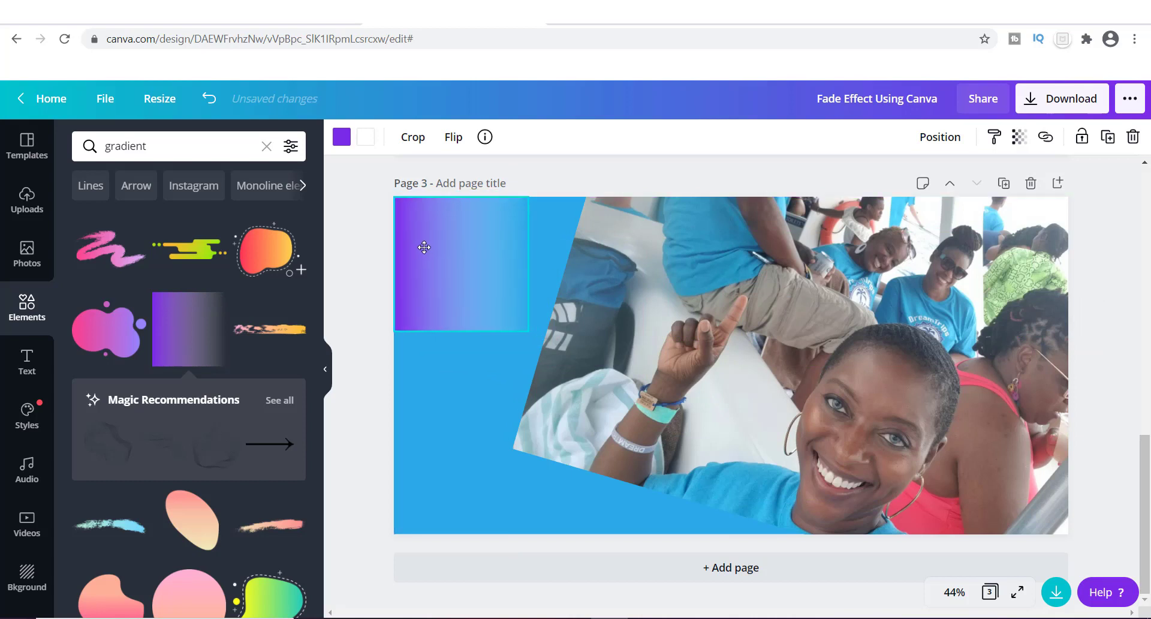
{"action": "left_click_drag", "start_coordinate": [530, 332], "coordinate": [729, 537]}
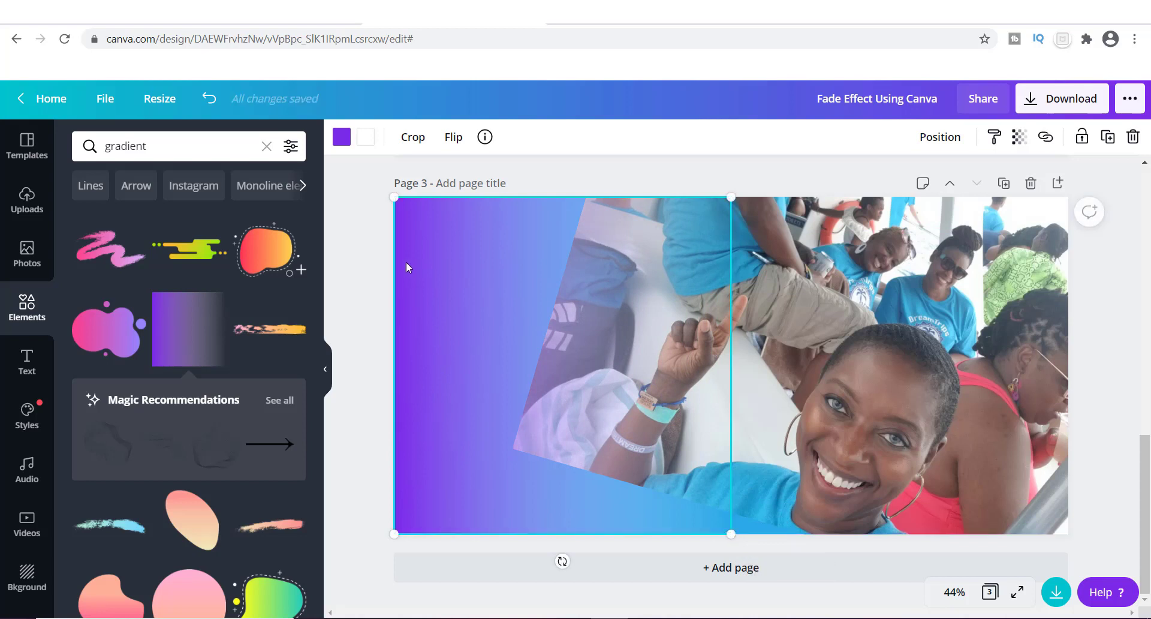
Step: Recolour the gradient's purple to the background blue, move it over the photo's left edge, and tilt it clockwise to follow that edge
{"action": "left_click", "coordinate": [344, 143]}
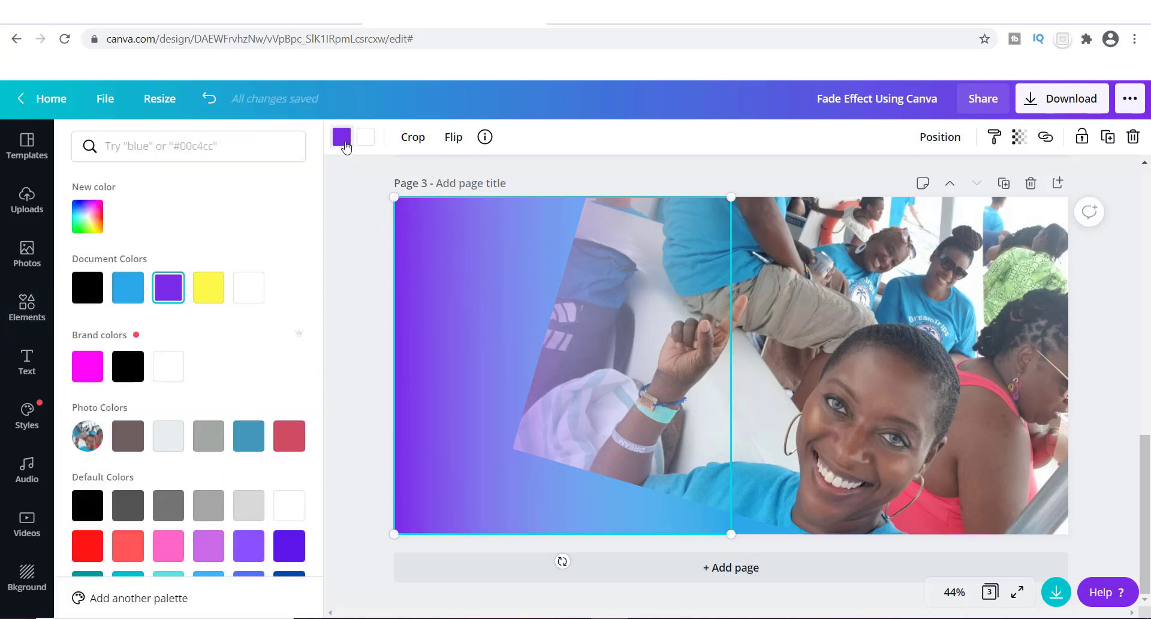
{"action": "left_click", "coordinate": [133, 289]}
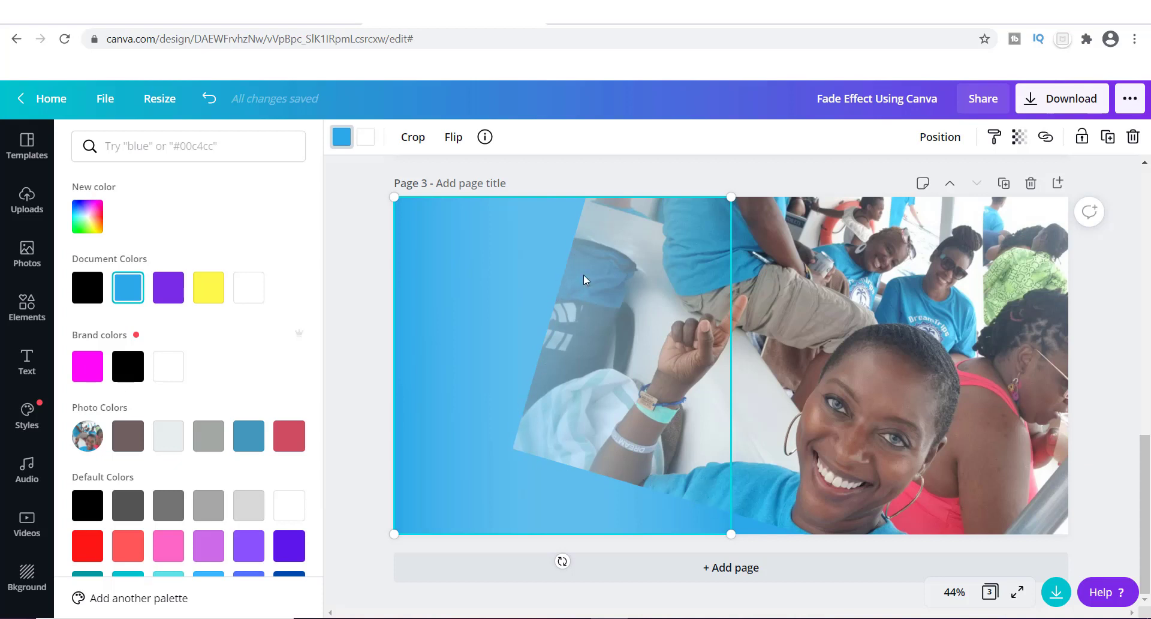
{"action": "left_click_drag", "start_coordinate": [509, 396], "coordinate": [617, 392]}
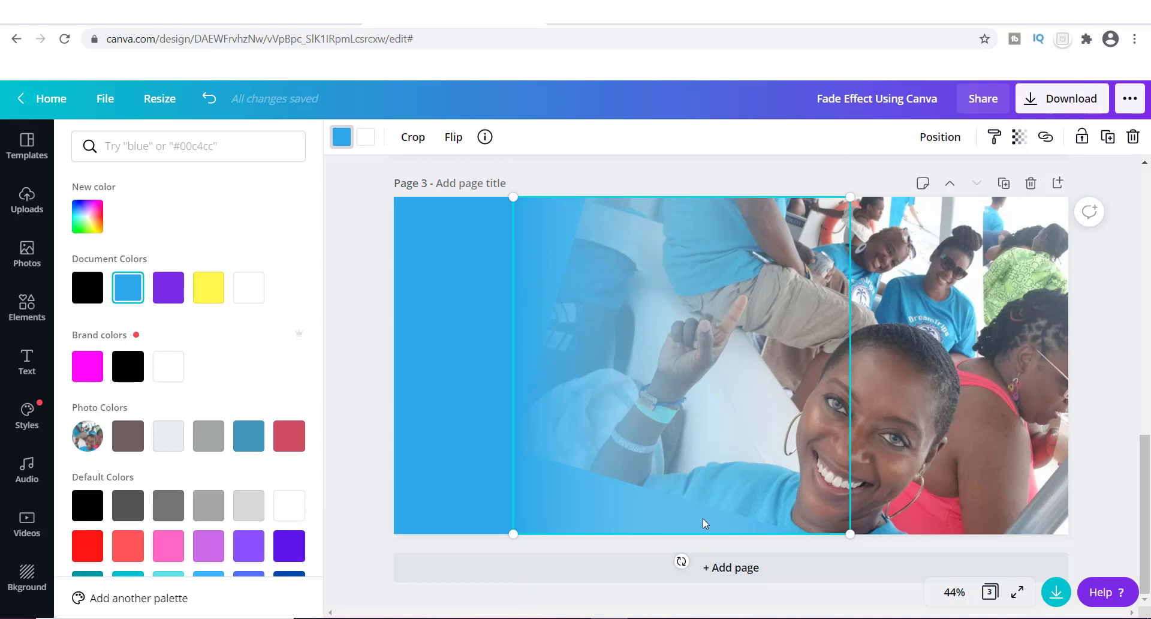
{"action": "left_click_drag", "start_coordinate": [681, 565], "coordinate": [651, 566]}
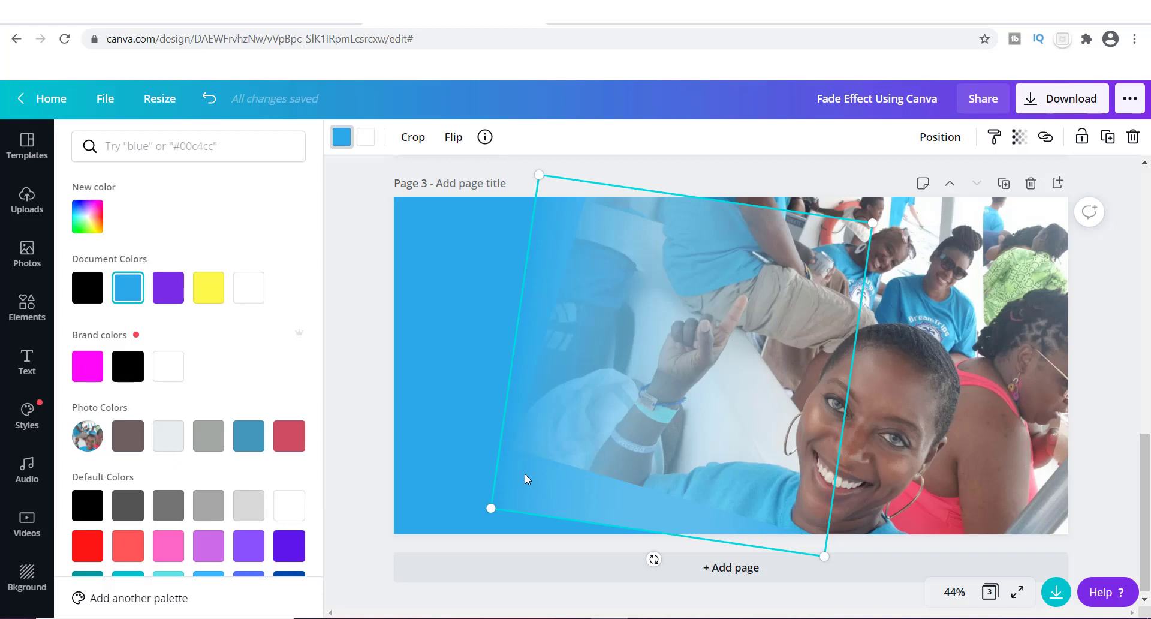
Step: Duplicate the tilted blue gradient, raise the copy above the page's top edge, and enlarge it past the bottom edge
{"action": "key", "text": "ctrl+d"}
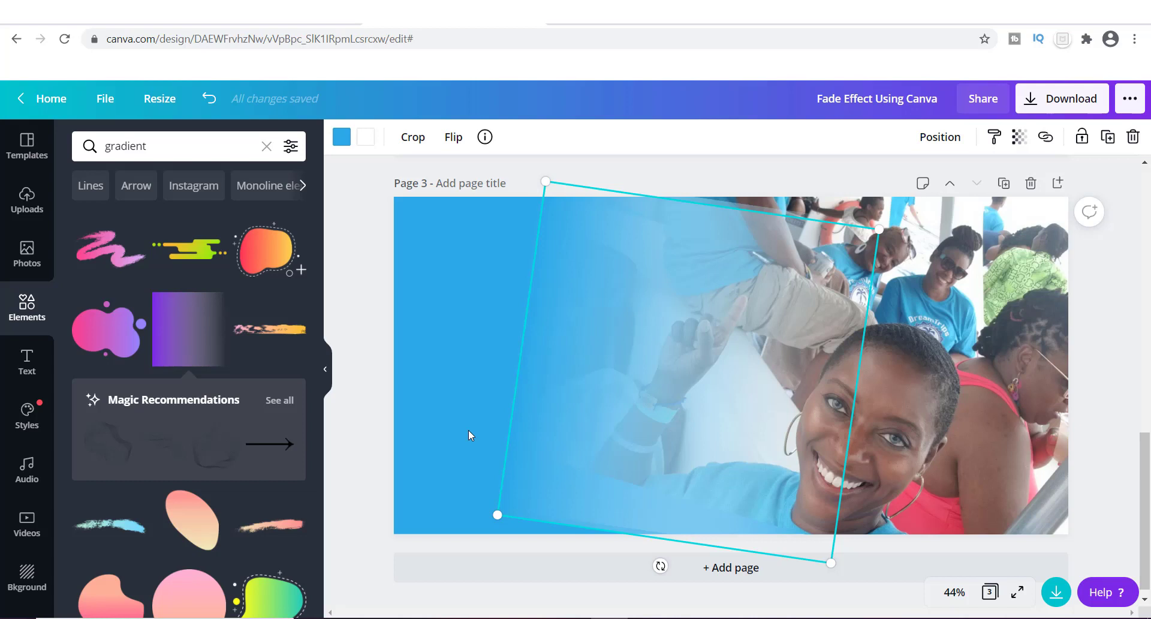
{"action": "left_click", "coordinate": [630, 172]}
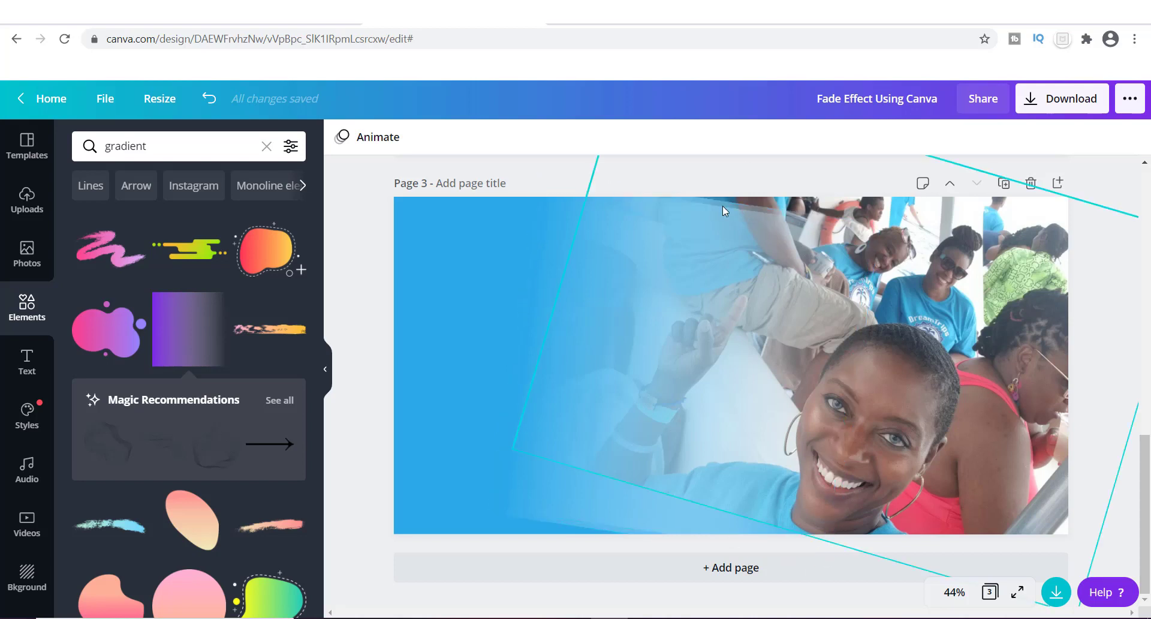
{"action": "left_click", "coordinate": [696, 282]}
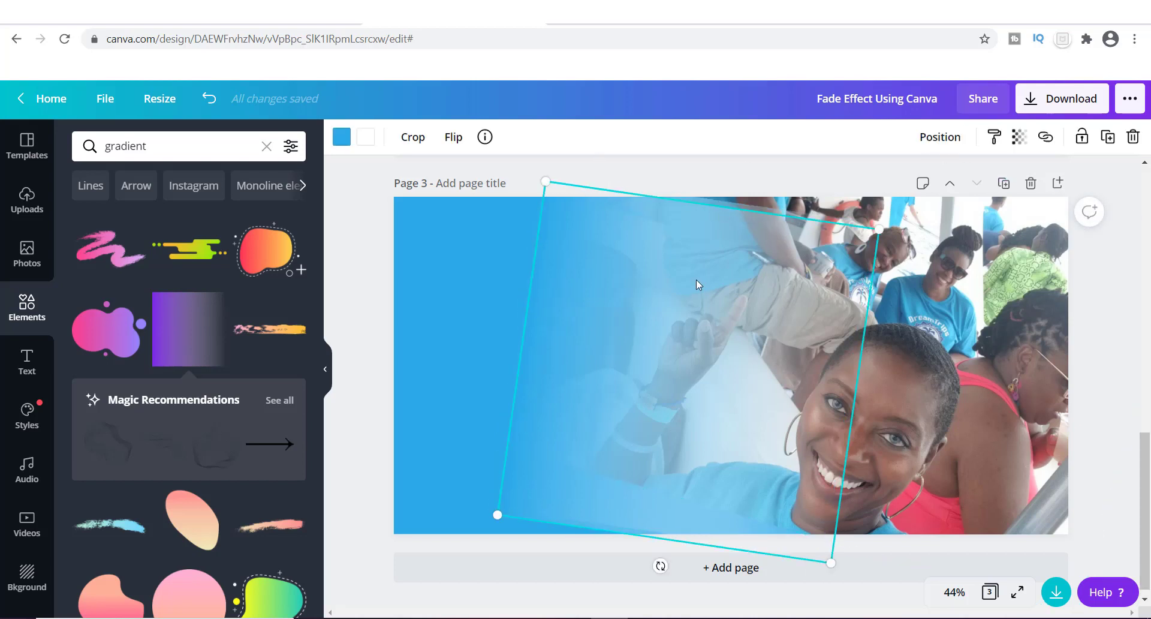
{"action": "left_click_drag", "start_coordinate": [696, 280], "coordinate": [696, 260]}
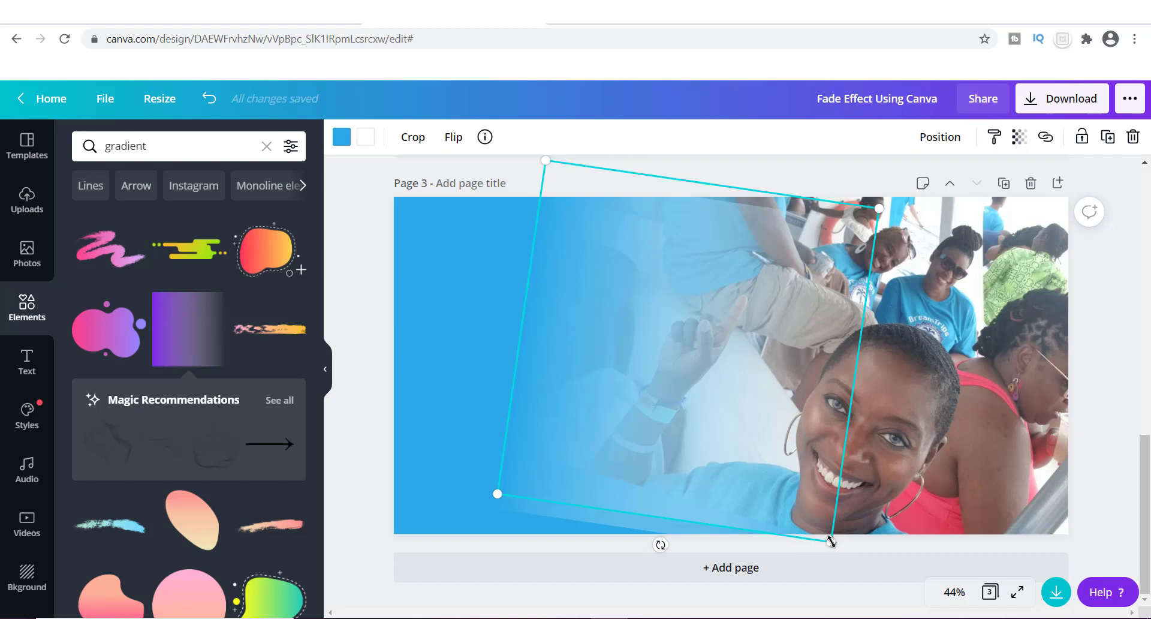
{"action": "left_click_drag", "start_coordinate": [830, 540], "coordinate": [860, 580]}
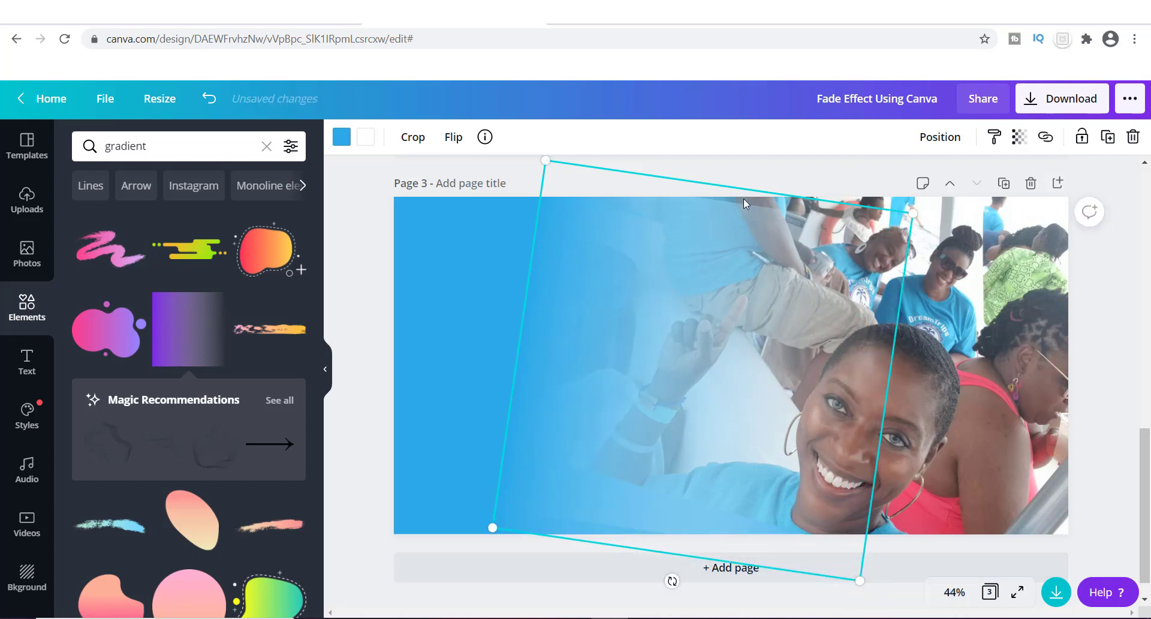
{"action": "left_click", "coordinate": [750, 177]}
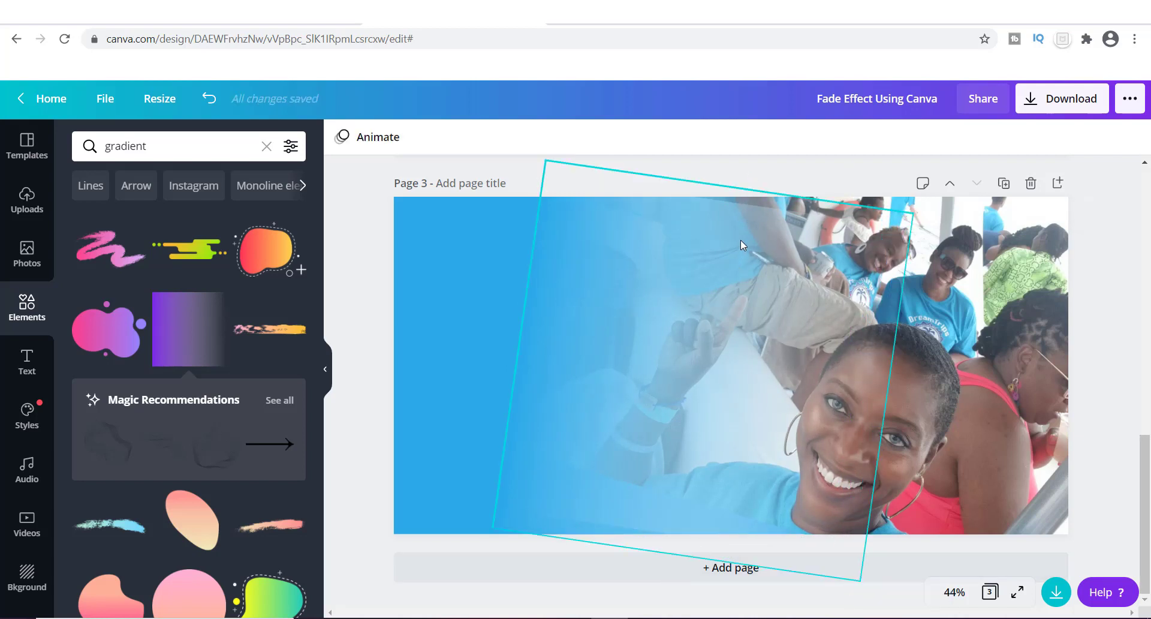
Step: Shift the duplicate gradient down to the page's top edge and enlarge the original gradient past that edge
{"action": "left_click_drag", "start_coordinate": [740, 240], "coordinate": [736, 277]}
{"action": "key", "text": "ctrl+z"}
{"action": "key", "text": "ctrl+z"}
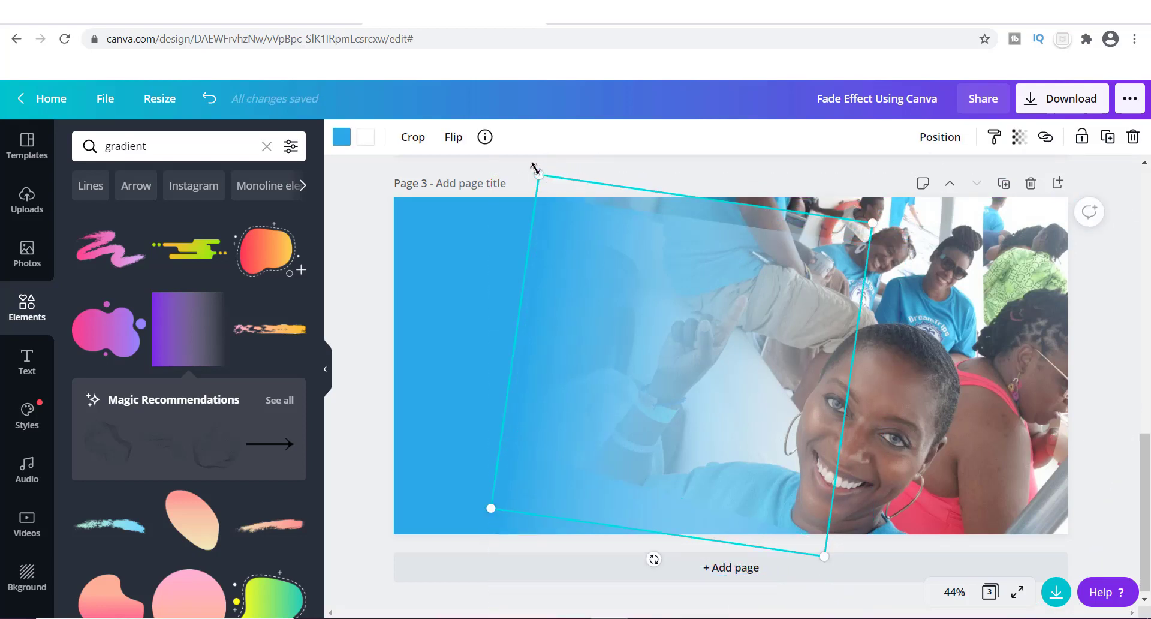
{"action": "left_click_drag", "start_coordinate": [534, 170], "coordinate": [514, 156]}
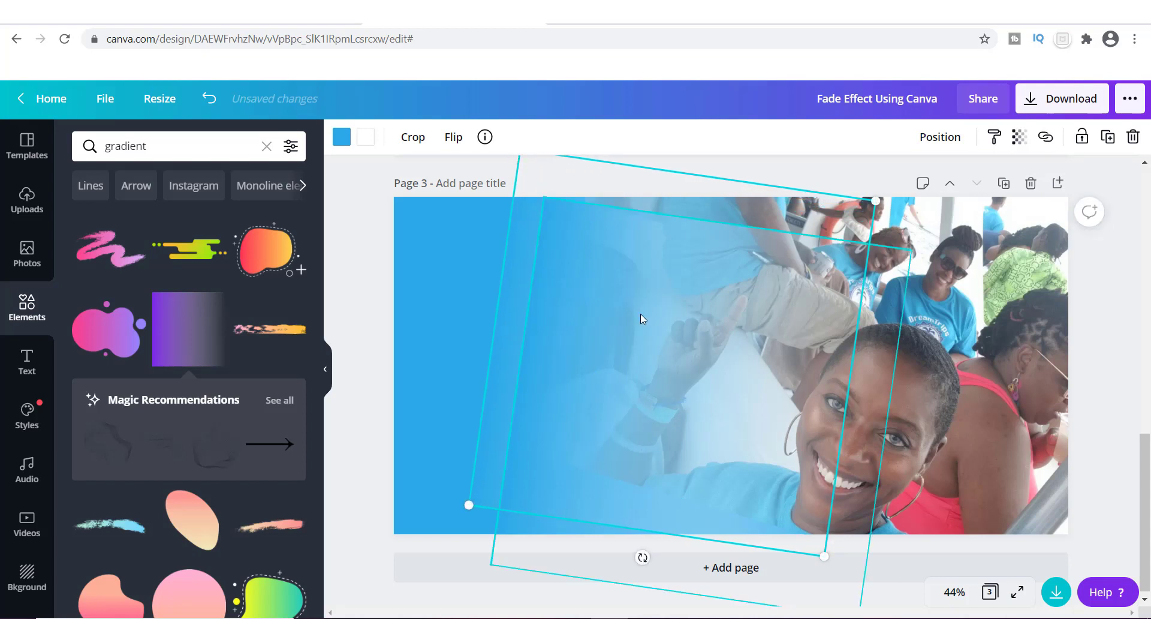
Step: Enlarge the duplicate gradient toward the upper right so that it extends past the page's top edge
{"action": "left_click", "coordinate": [861, 405]}
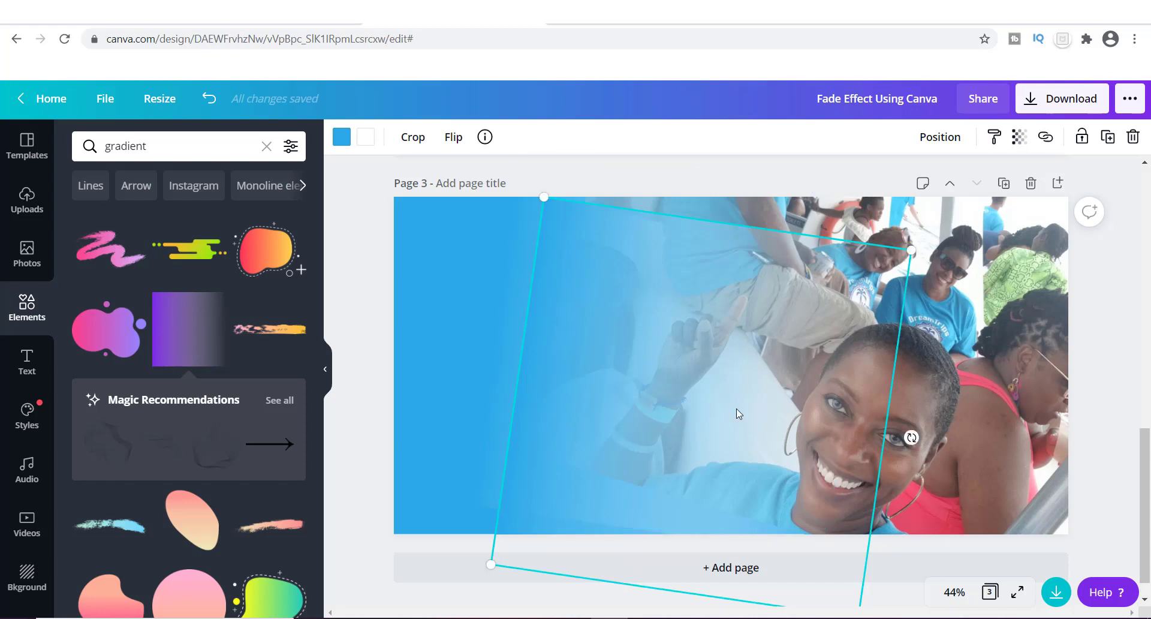
{"action": "left_click", "coordinate": [730, 183]}
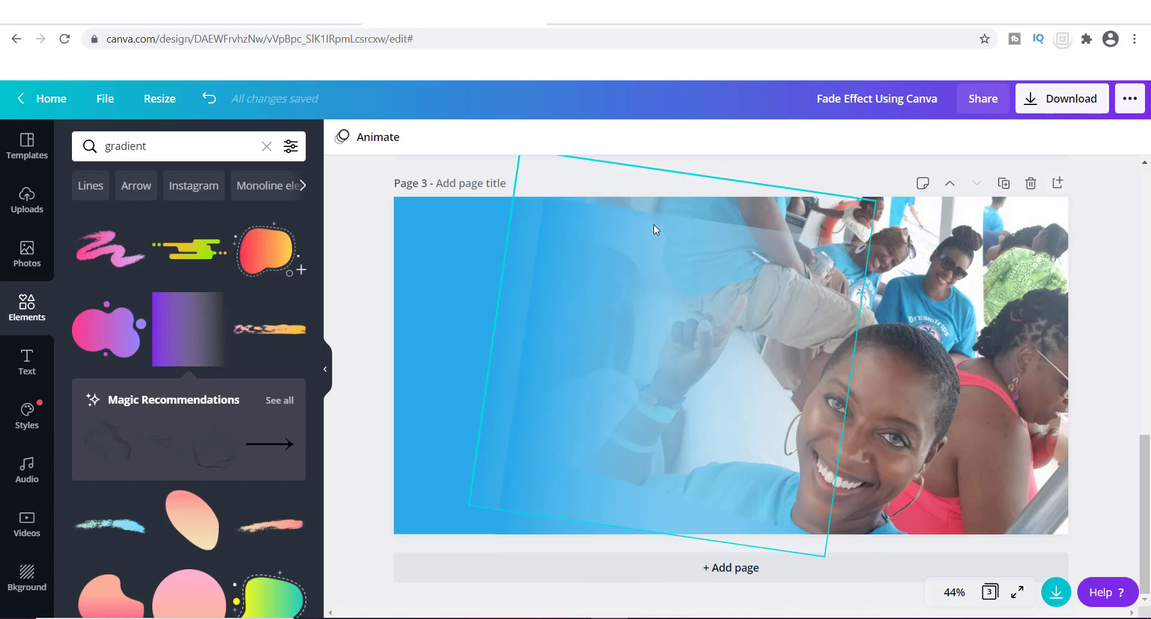
{"action": "left_click", "coordinate": [647, 260]}
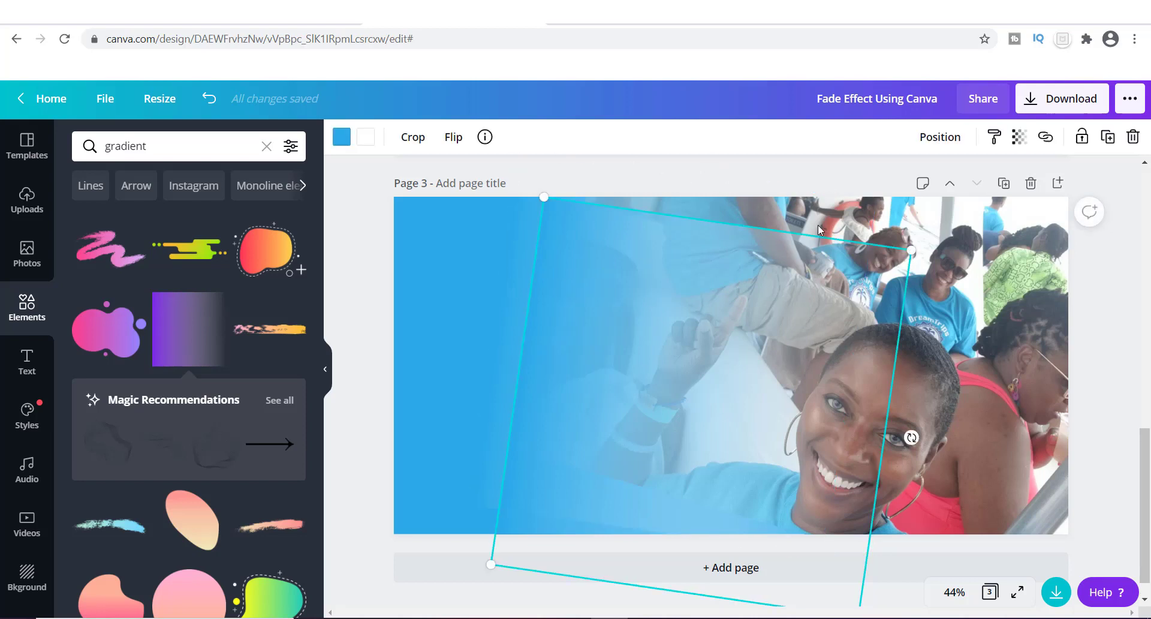
{"action": "left_click_drag", "start_coordinate": [911, 249], "coordinate": [950, 200]}
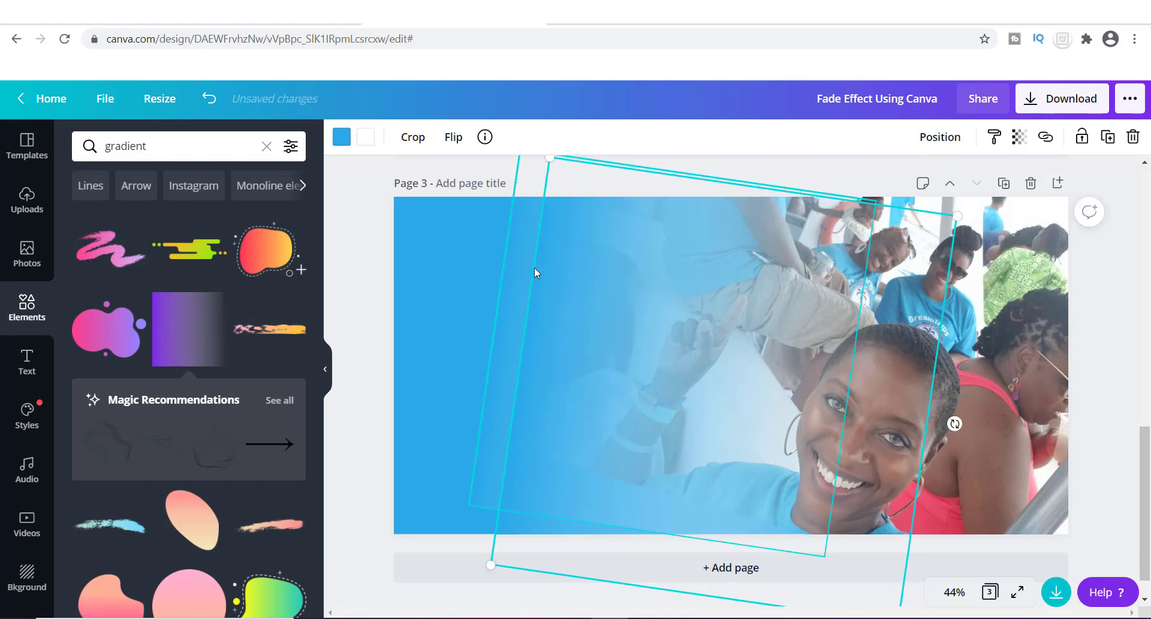
{"action": "left_click", "coordinate": [737, 170]}
{"action": "left_click", "coordinate": [570, 325]}
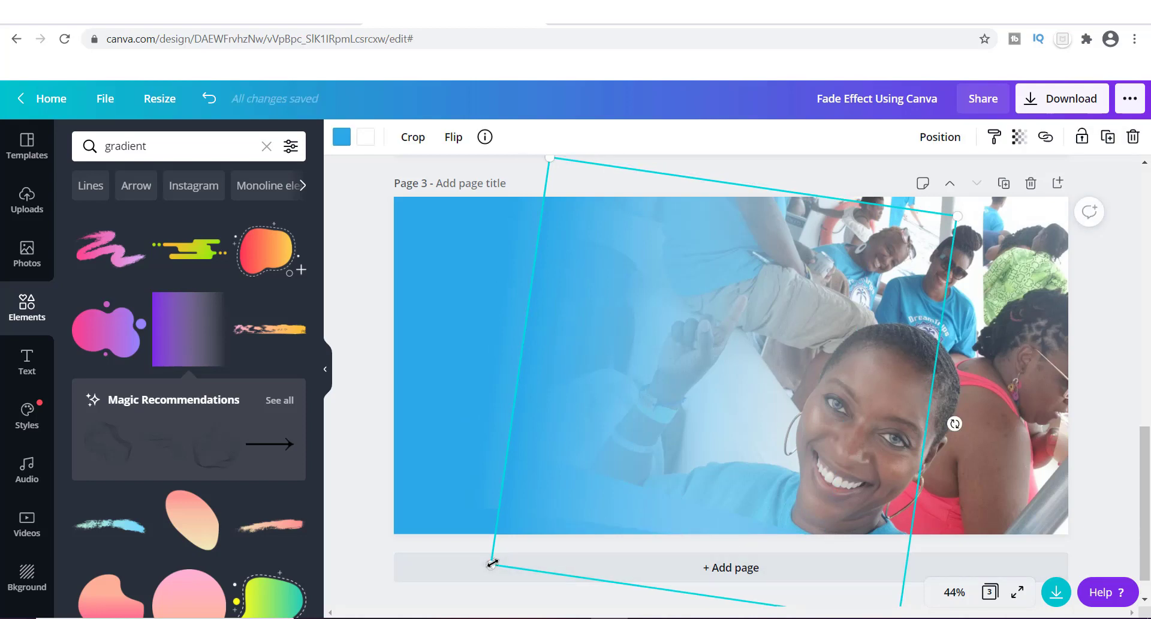
Step: Enlarge the duplicate gradient toward the lower left so that it reaches beyond the page's left edge
{"action": "left_click_drag", "start_coordinate": [492, 564], "coordinate": [298, 548]}
{"action": "left_click", "coordinate": [783, 182]}
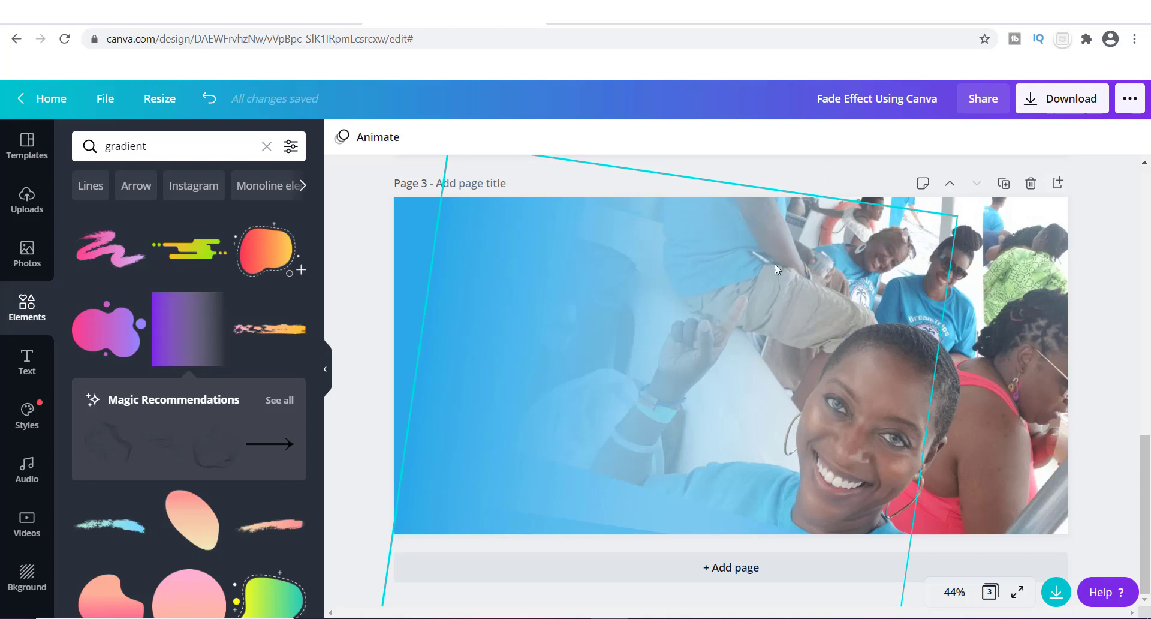
{"action": "left_click", "coordinate": [710, 306]}
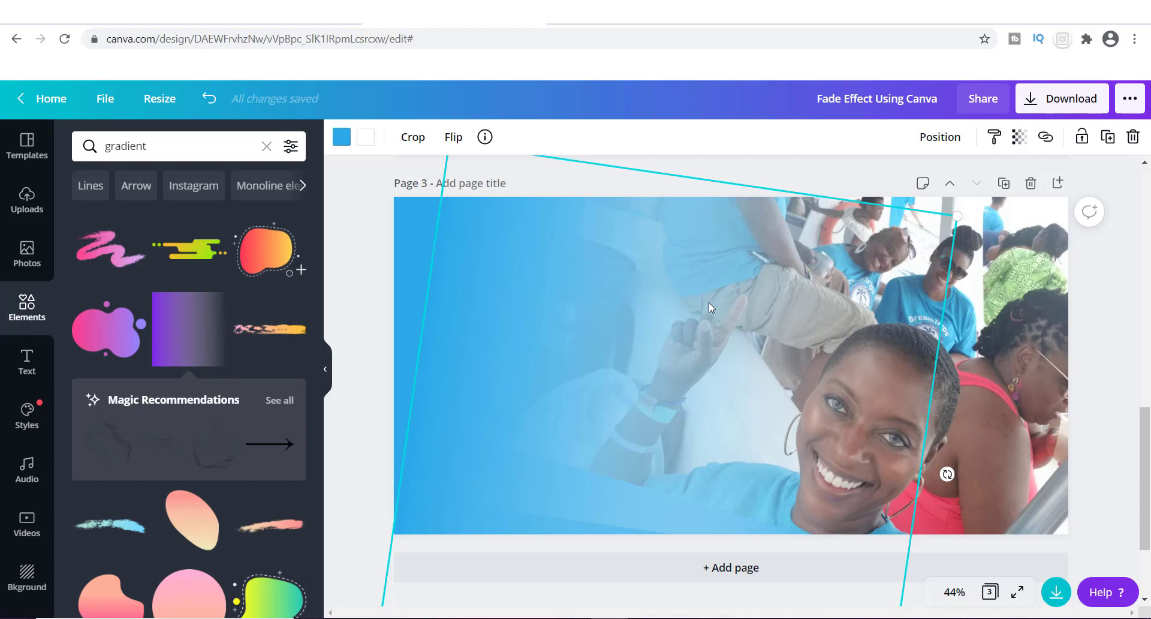
{"action": "left_click", "coordinate": [432, 224]}
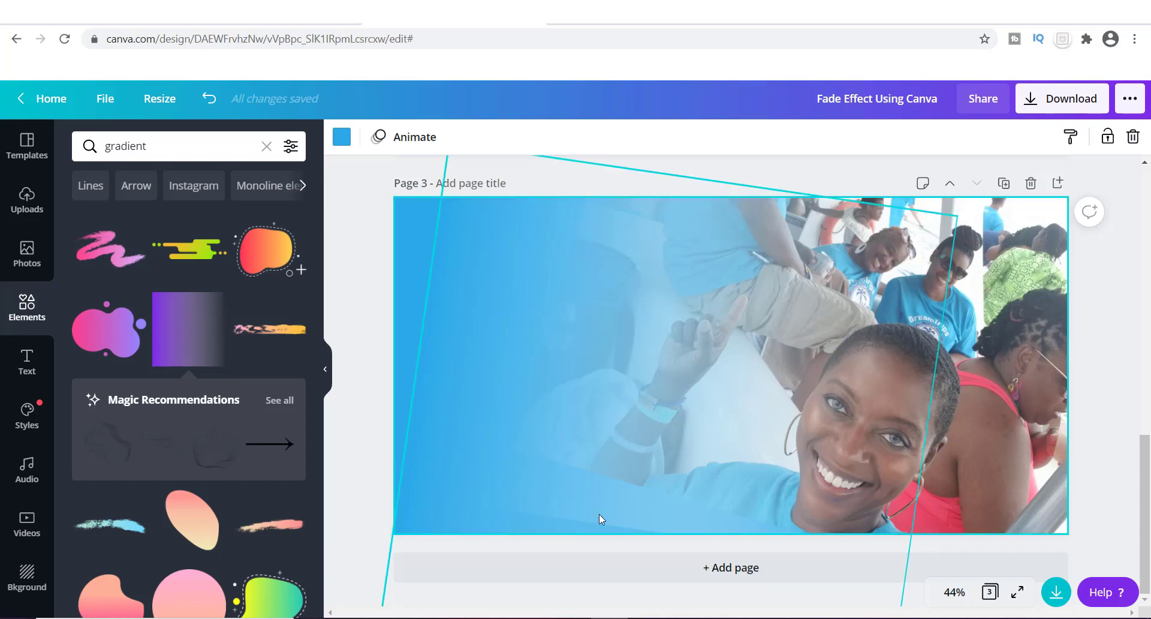
{"action": "left_click", "coordinate": [652, 415]}
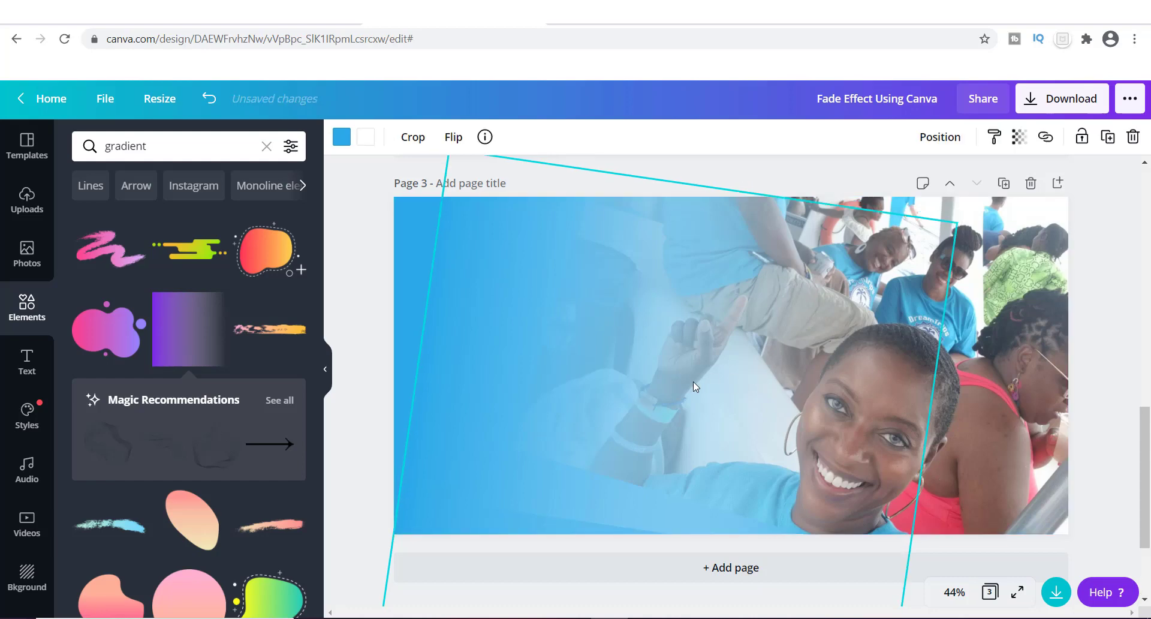
Step: Move the larger gradient right, off the photo's left edge, and enlarge the smaller gradient past the page's bottom edge
{"action": "left_click_drag", "start_coordinate": [693, 381], "coordinate": [899, 378]}
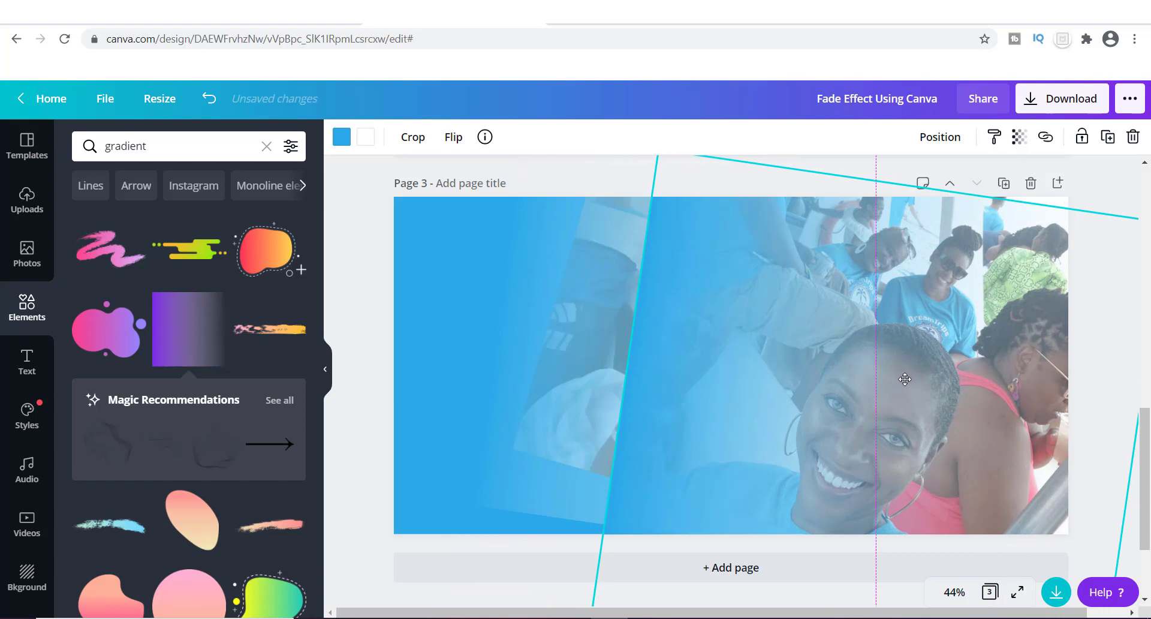
{"action": "left_click", "coordinate": [560, 484]}
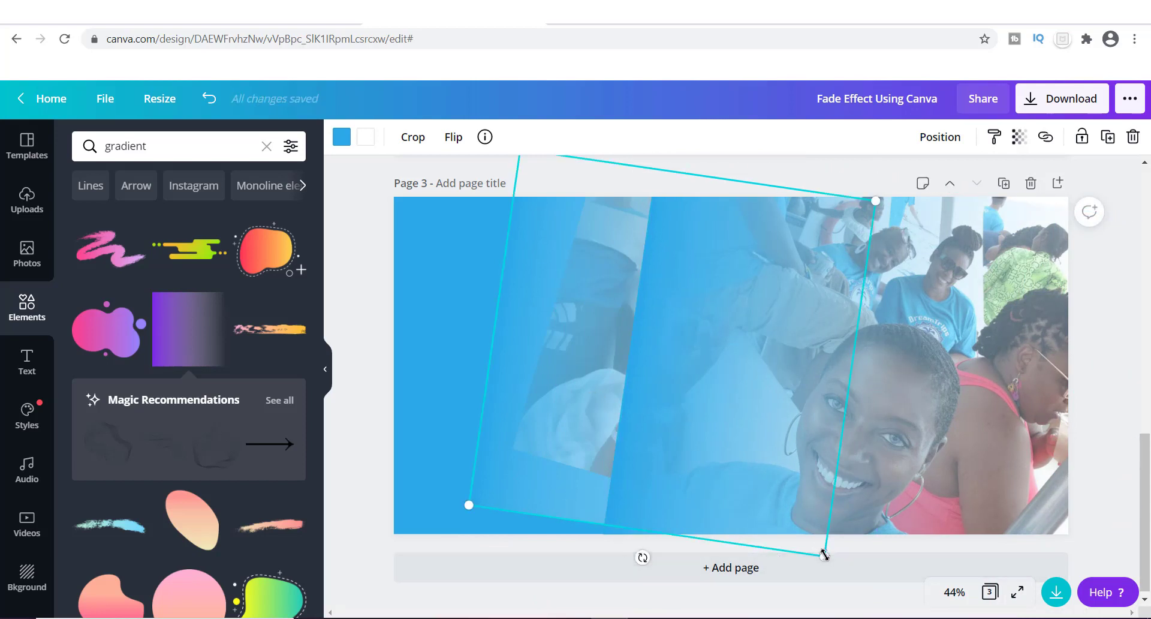
{"action": "left_click_drag", "start_coordinate": [825, 554], "coordinate": [836, 589]}
{"action": "left_click", "coordinate": [912, 397]}
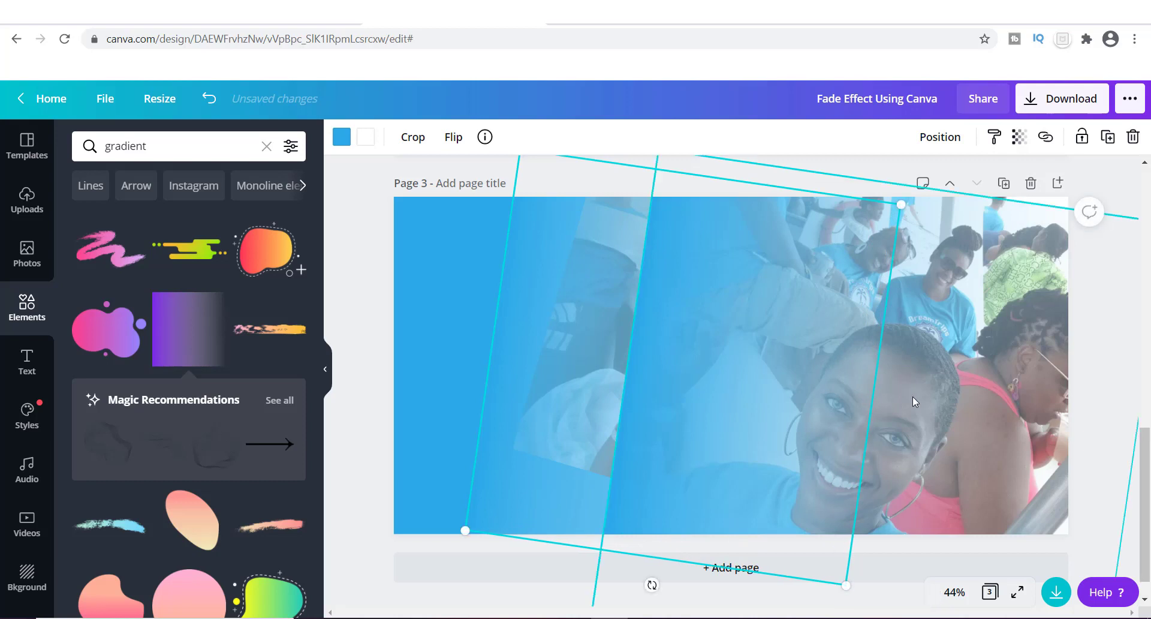
Step: Move the larger gradient back left over the photo's edge so both gradients blend smoothly into the blue background
{"action": "left_click_drag", "start_coordinate": [807, 406], "coordinate": [712, 380]}
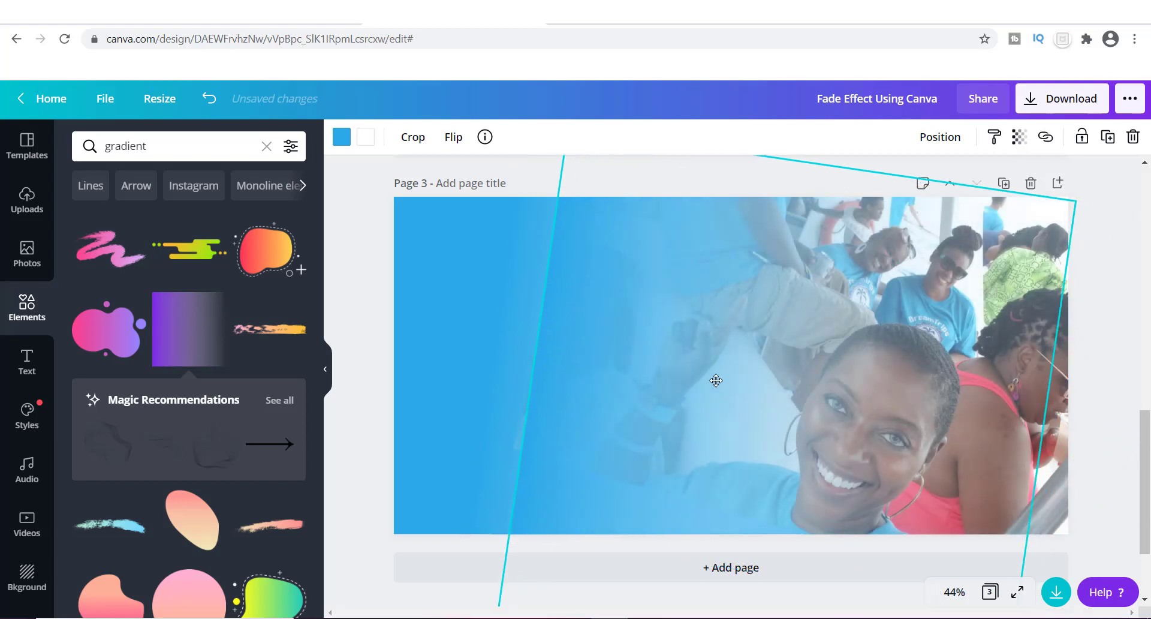
{"action": "left_click", "coordinate": [876, 170]}
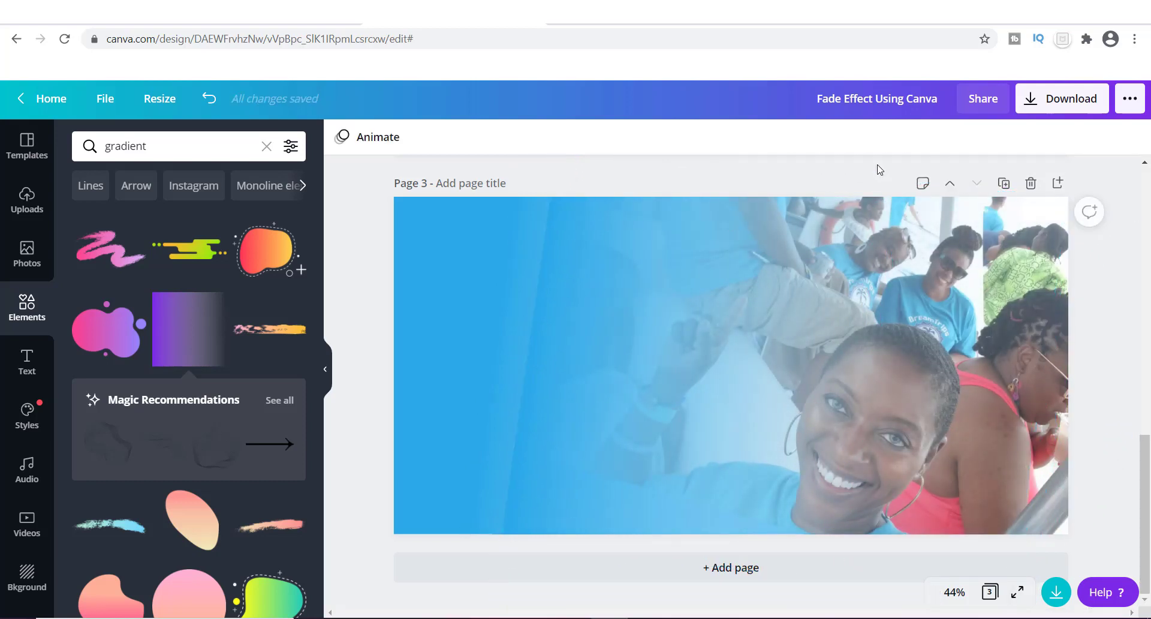
{"action": "left_click_drag", "start_coordinate": [633, 349], "coordinate": [570, 318]}
{"action": "left_click", "coordinate": [562, 182]}
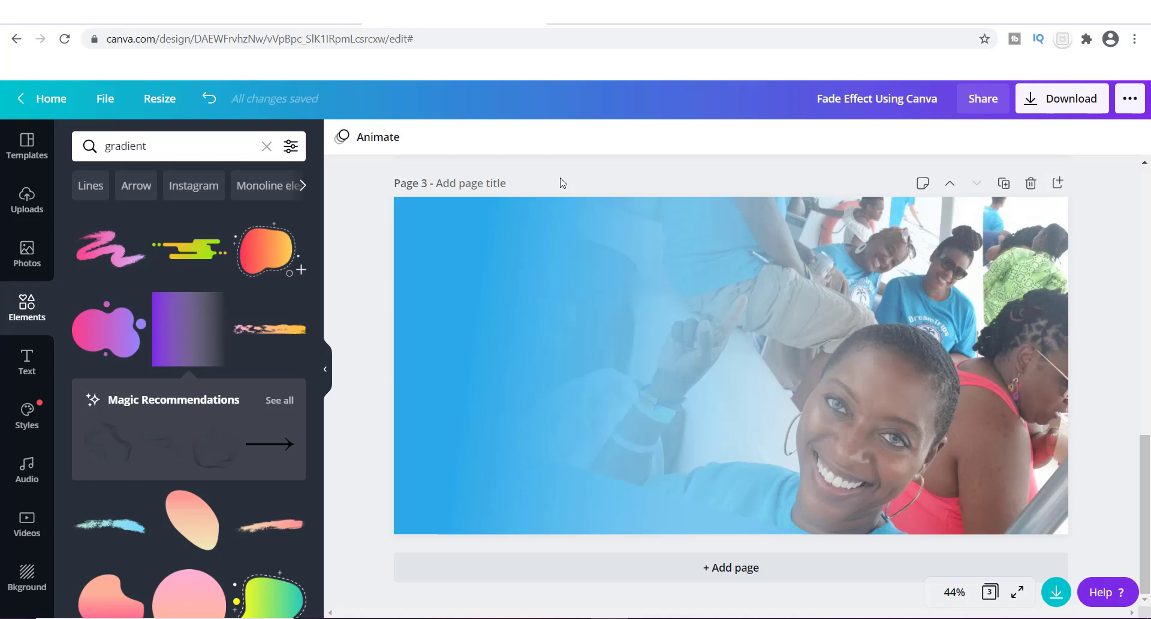
Step: Add a heading text box to page 3 and move it to the page's upper left over the faded area
{"action": "left_click", "coordinate": [27, 364]}
{"action": "left_click", "coordinate": [142, 219]}
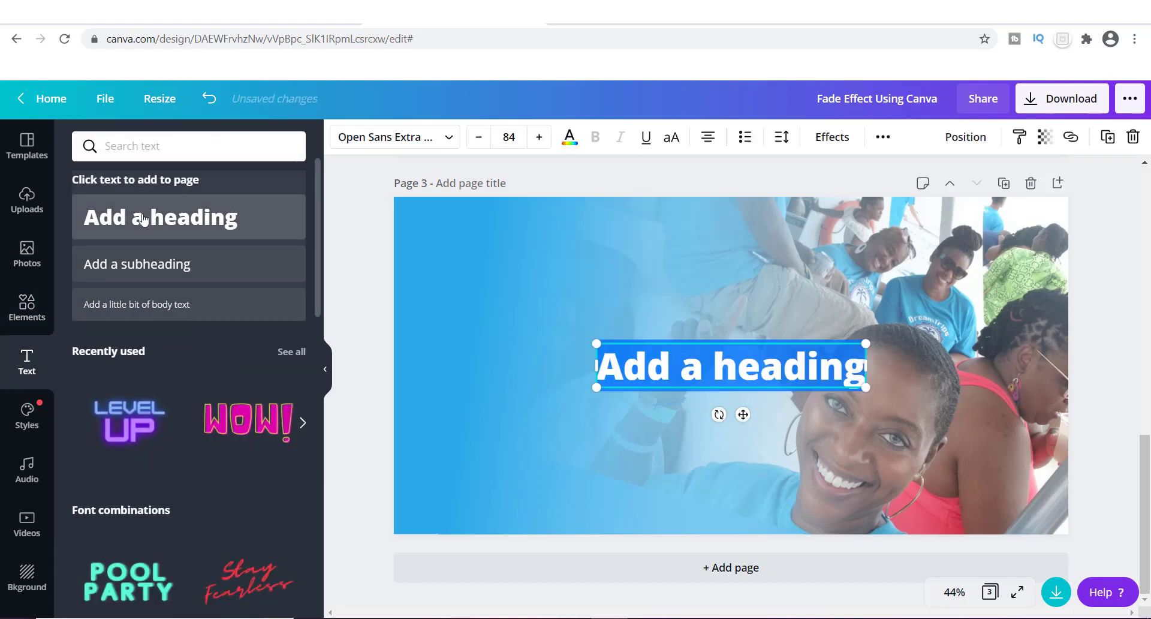
{"action": "left_click", "coordinate": [691, 313]}
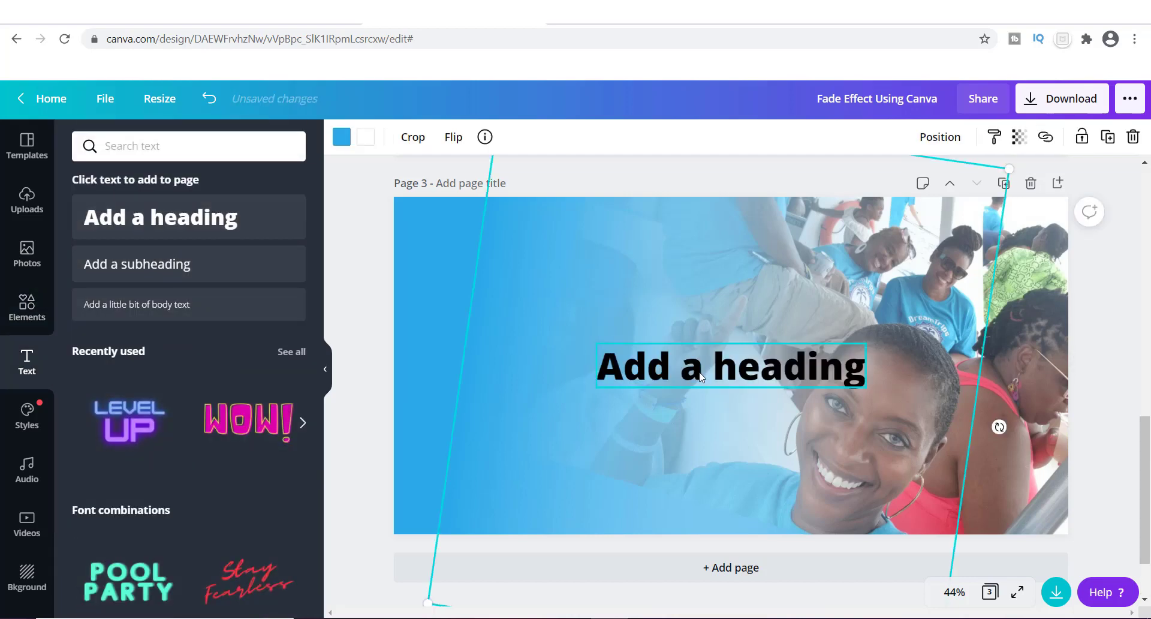
{"action": "left_click_drag", "start_coordinate": [700, 376], "coordinate": [536, 251]}
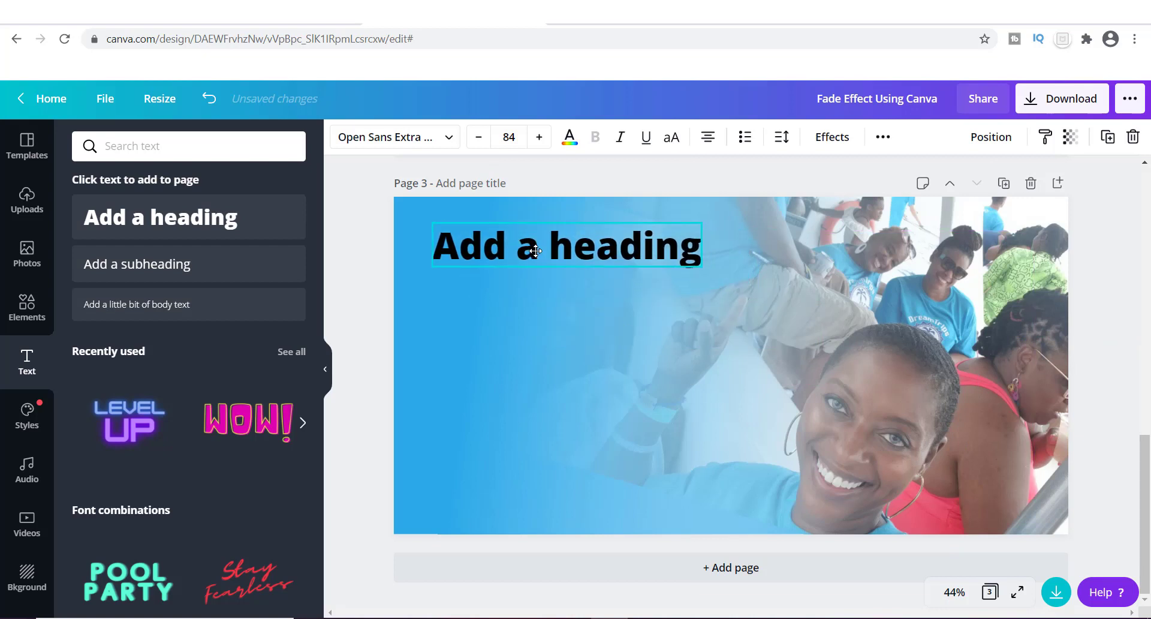
Step: Replace the heading text with "ADD A FADING EFFECT" and widen its box to about 1,331 so the text fits on one line
{"action": "double_click", "coordinate": [535, 251]}
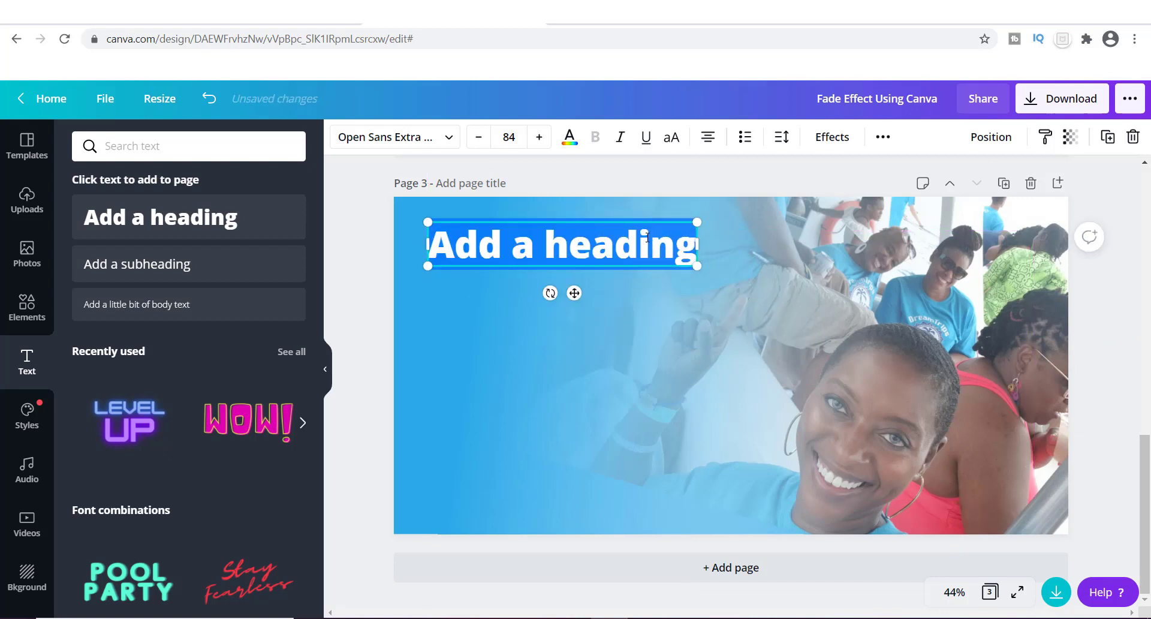
{"action": "type", "text": "ADD A"}
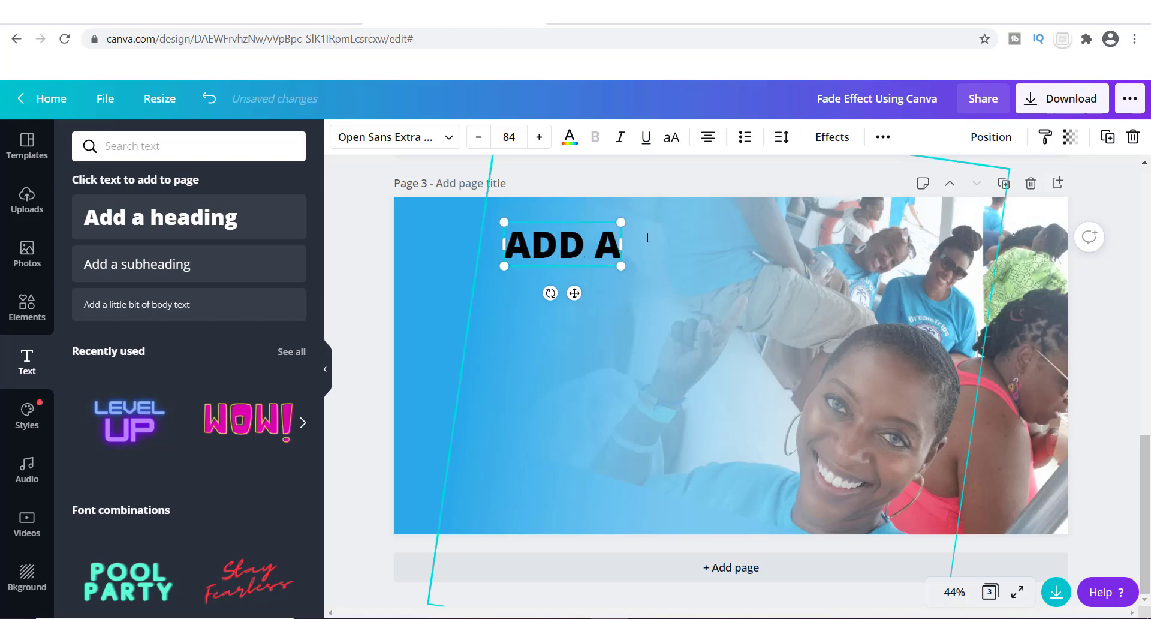
{"action": "type", "text": " FADING"}
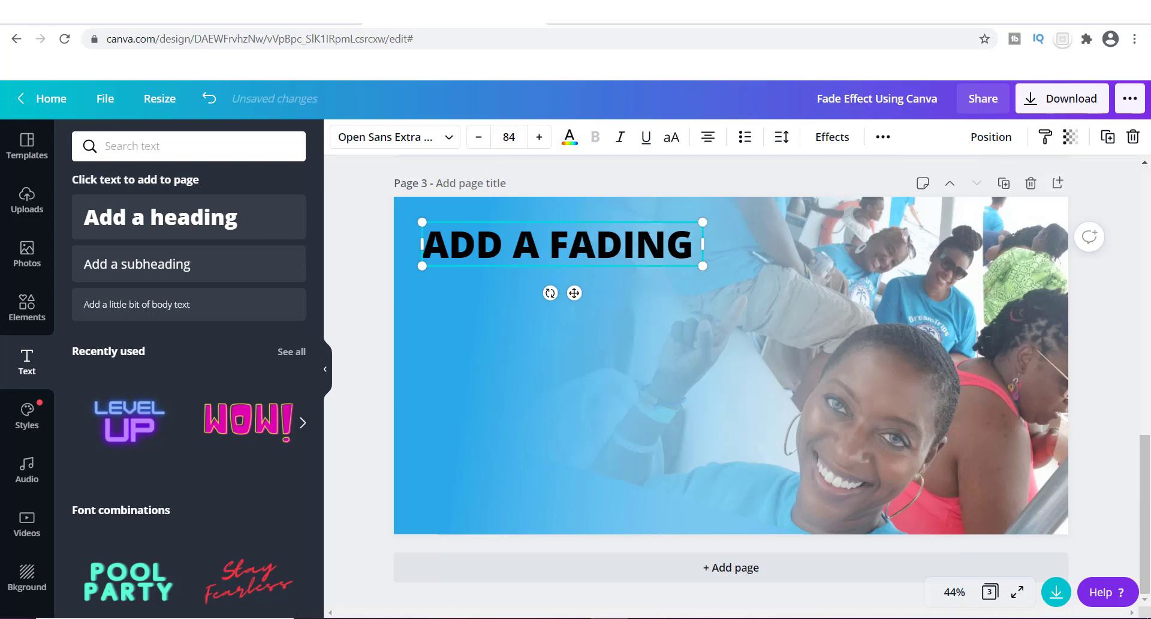
{"action": "type", "text": " EFFE"}
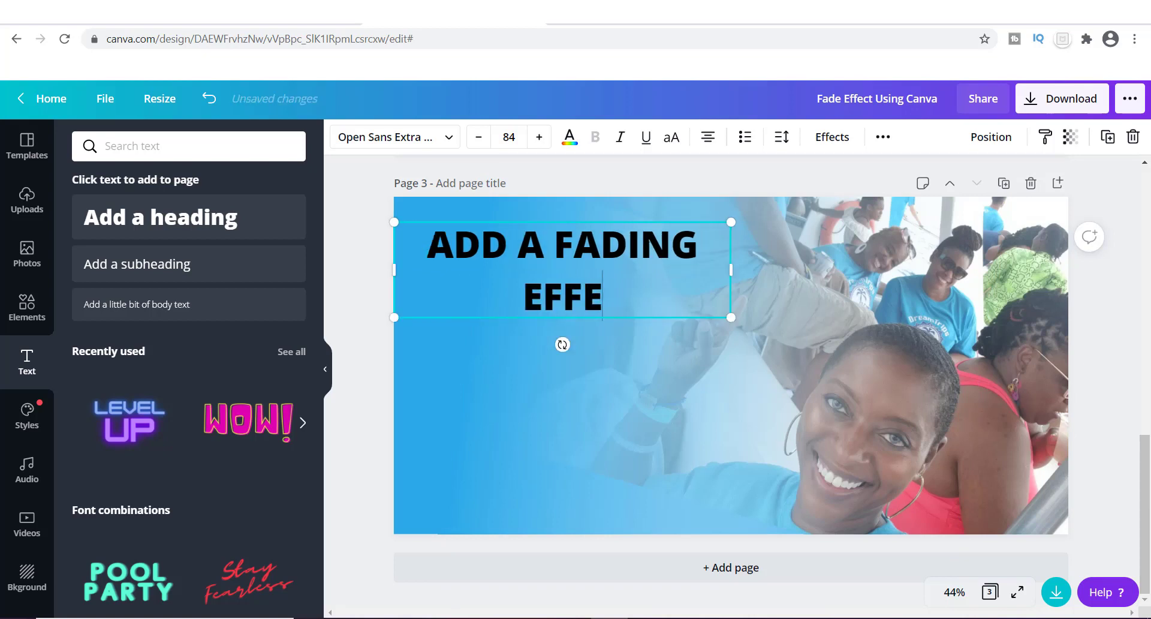
{"action": "type", "text": "CT"}
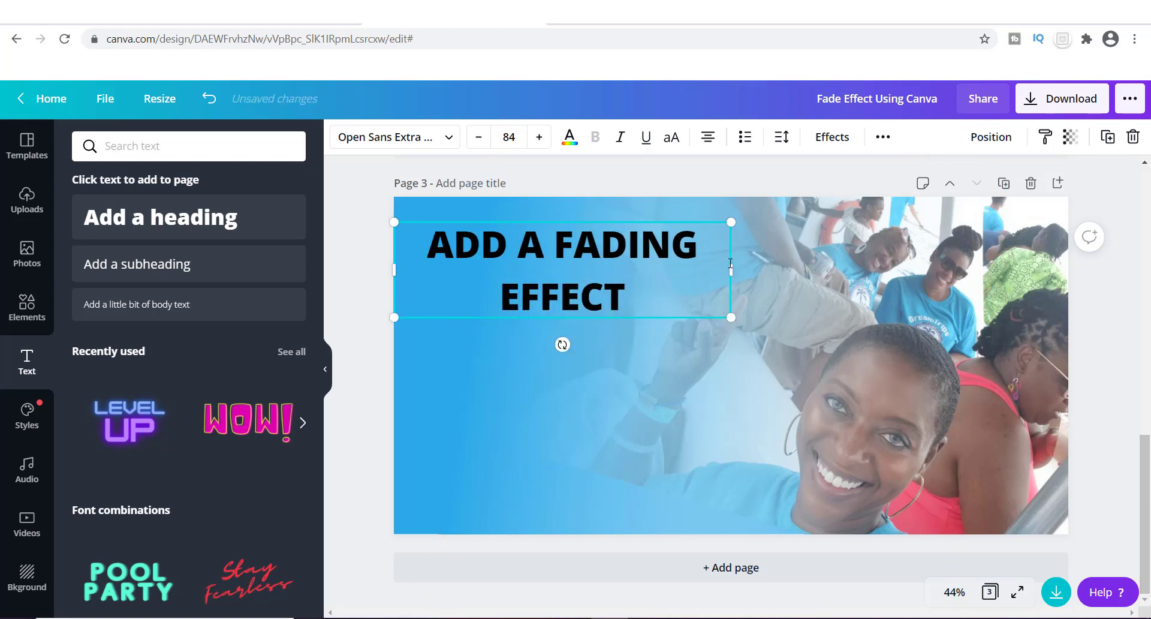
{"action": "left_click_drag", "start_coordinate": [731, 264], "coordinate": [830, 266]}
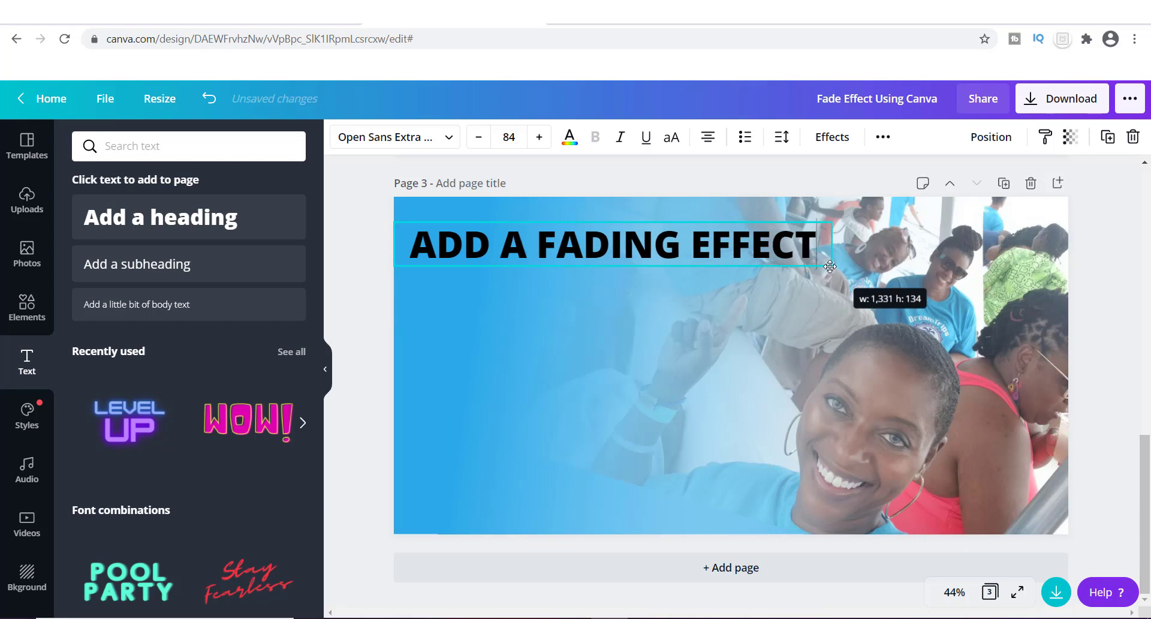
{"action": "left_click_drag", "start_coordinate": [678, 241], "coordinate": [687, 235]}
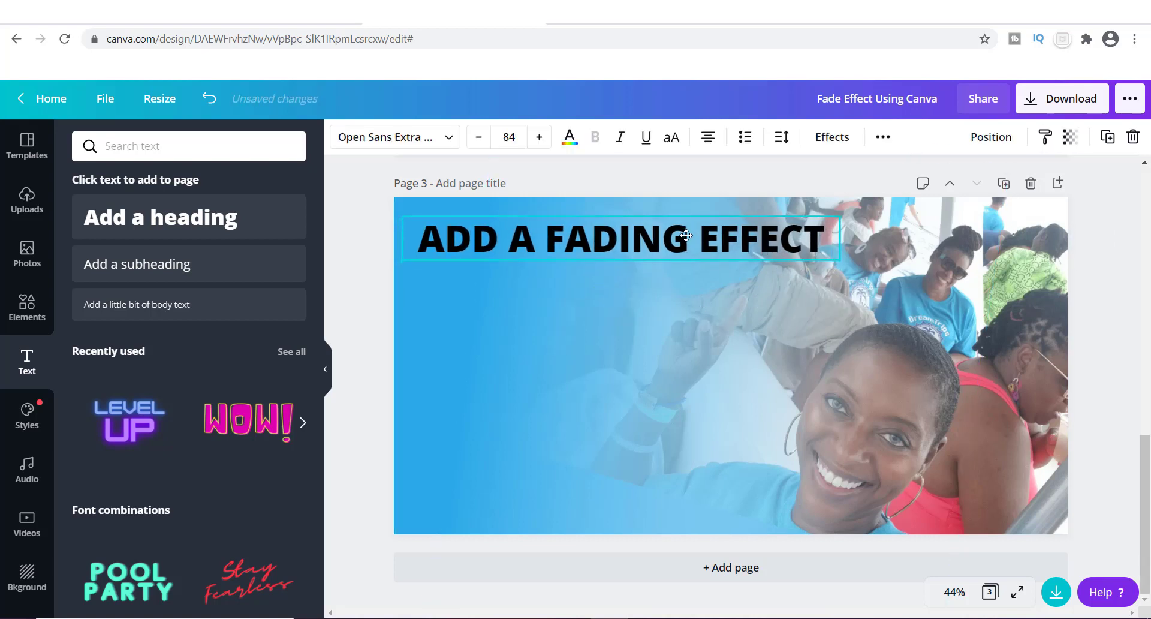
Step: Duplicate the "ADD A FADING EFFECT" heading and place the copy directly beneath the original
{"action": "left_click", "coordinate": [496, 292]}
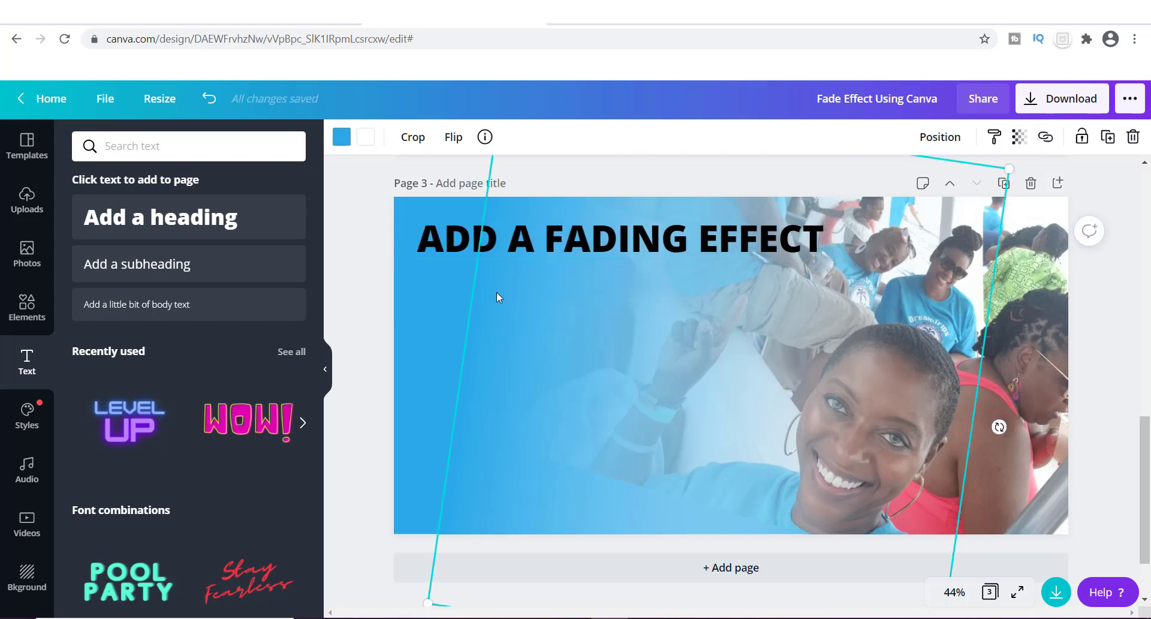
{"action": "key", "text": "ctrl+v"}
{"action": "left_click_drag", "start_coordinate": [509, 241], "coordinate": [502, 286]}
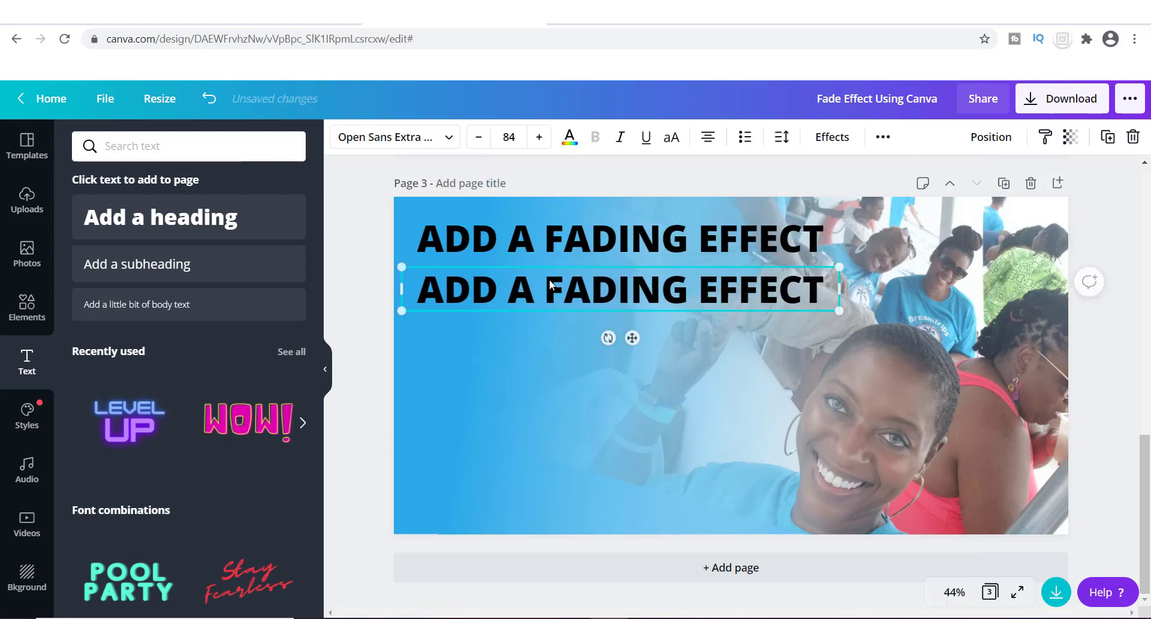
Step: Replace the text of the duplicated heading with "TO A PHOTO"
{"action": "double_click", "coordinate": [734, 284]}
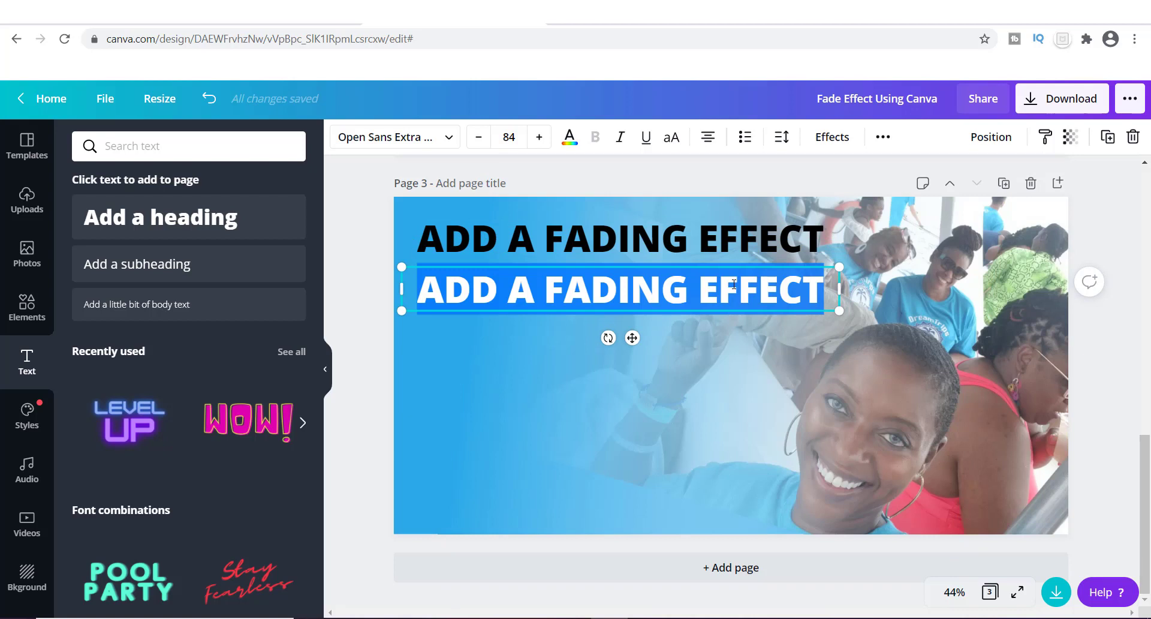
{"action": "type", "text": "TO "}
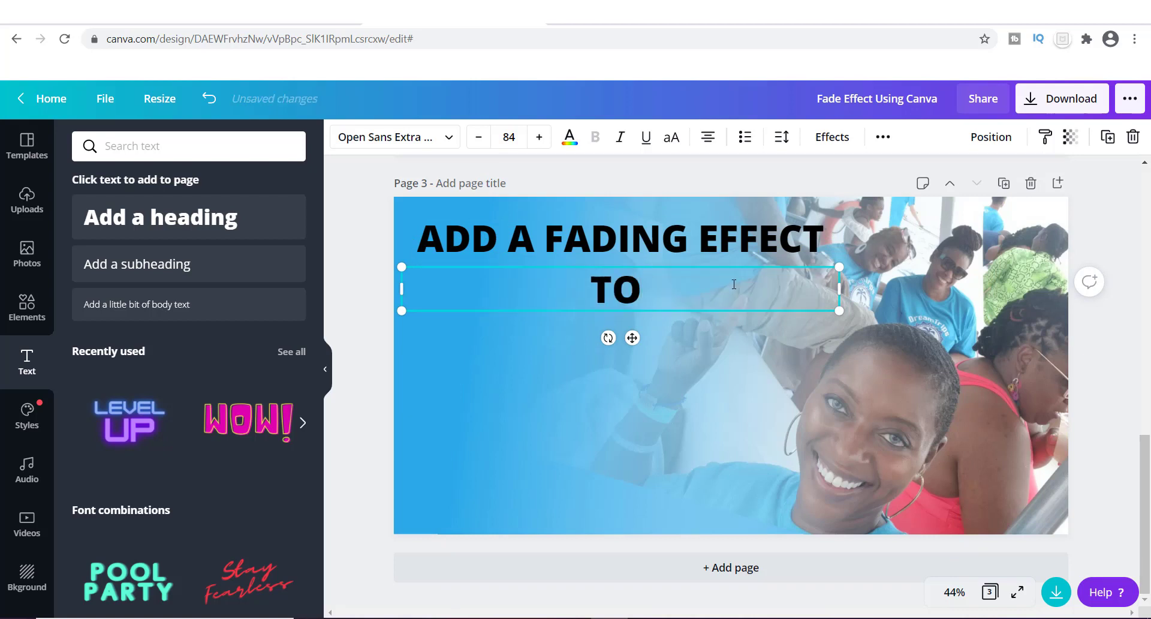
{"action": "type", "text": "A PHOT"}
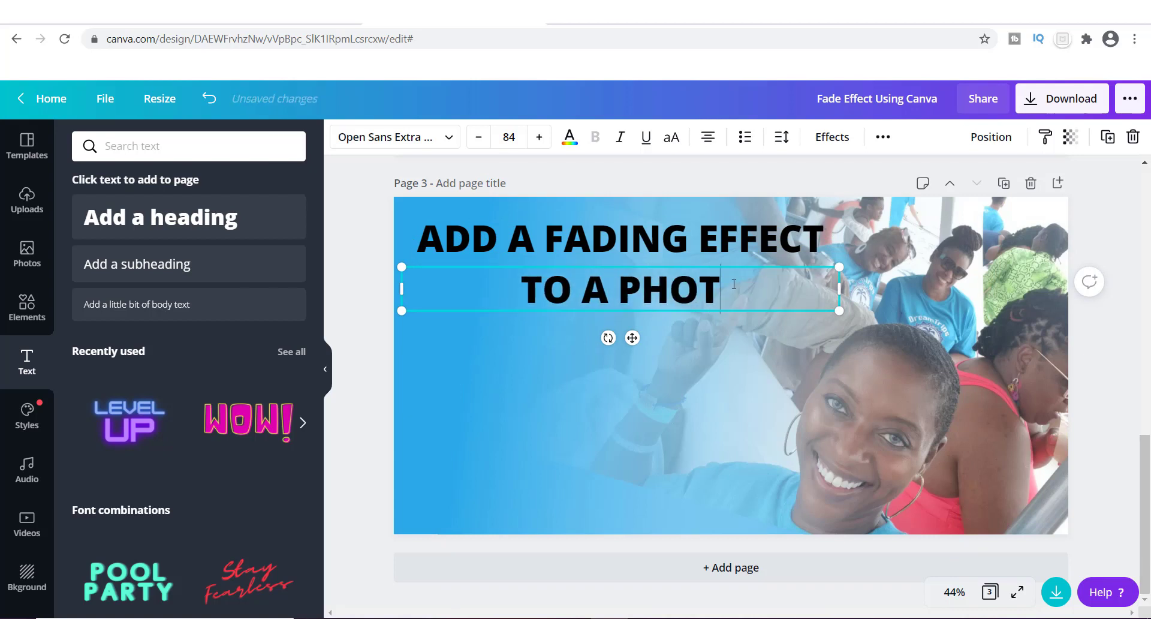
{"action": "type", "text": "O"}
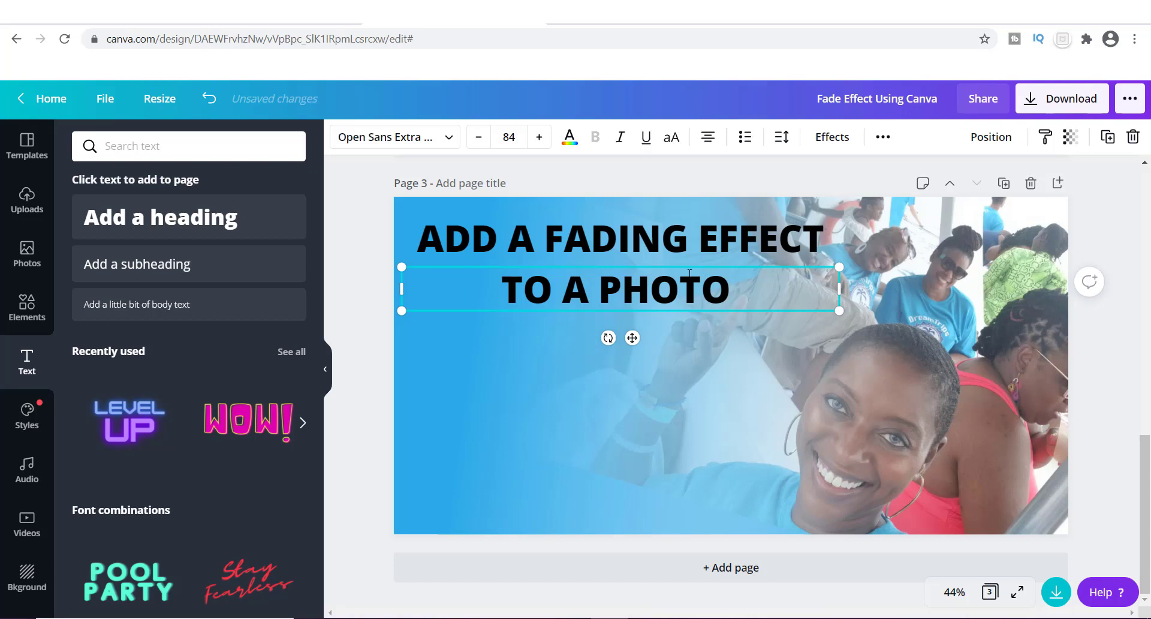
{"action": "left_click", "coordinate": [659, 341]}
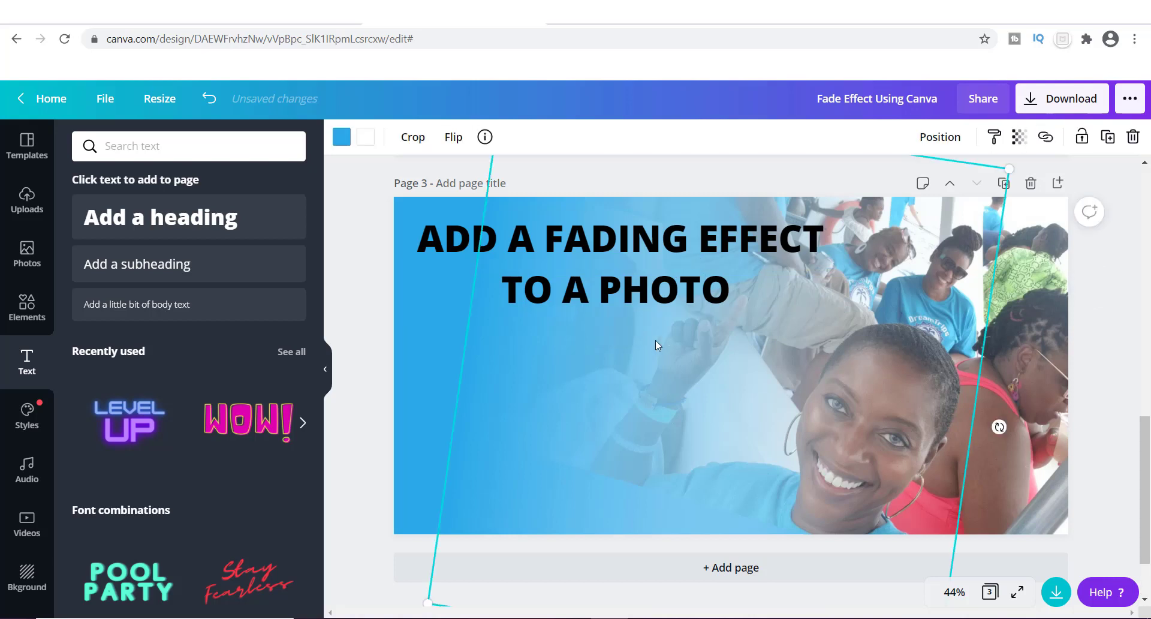
Step: Duplicate the "TO A PHOTO" line and place the copy directly below it as a third line
{"action": "left_click", "coordinate": [601, 283]}
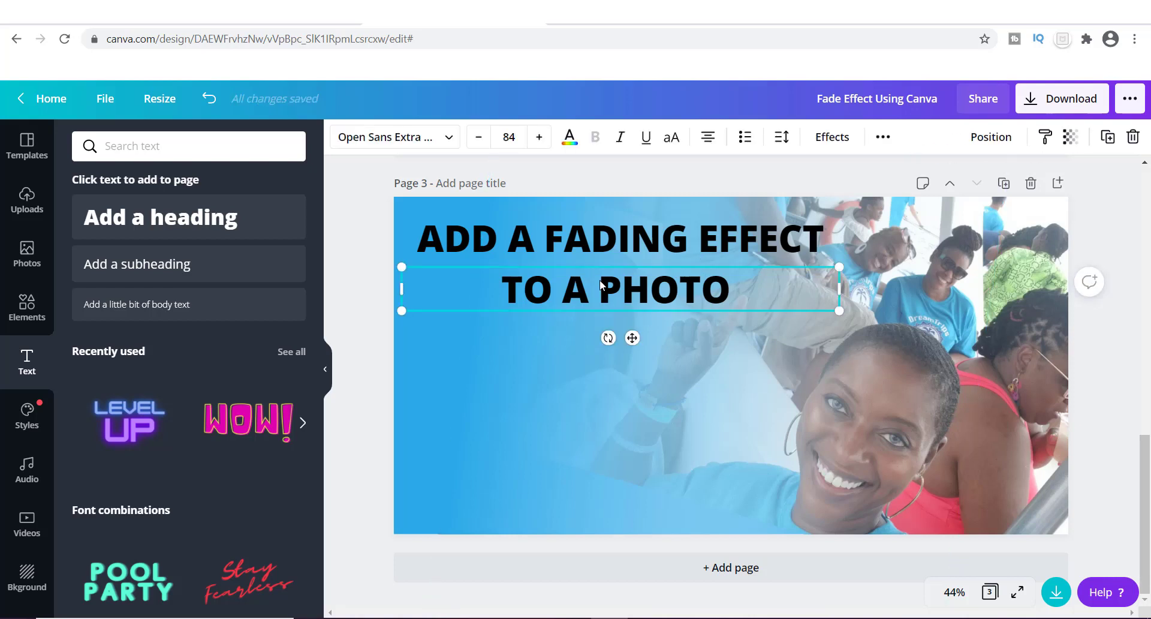
{"action": "left_click", "coordinate": [557, 343]}
{"action": "key", "text": "ctrl+v"}
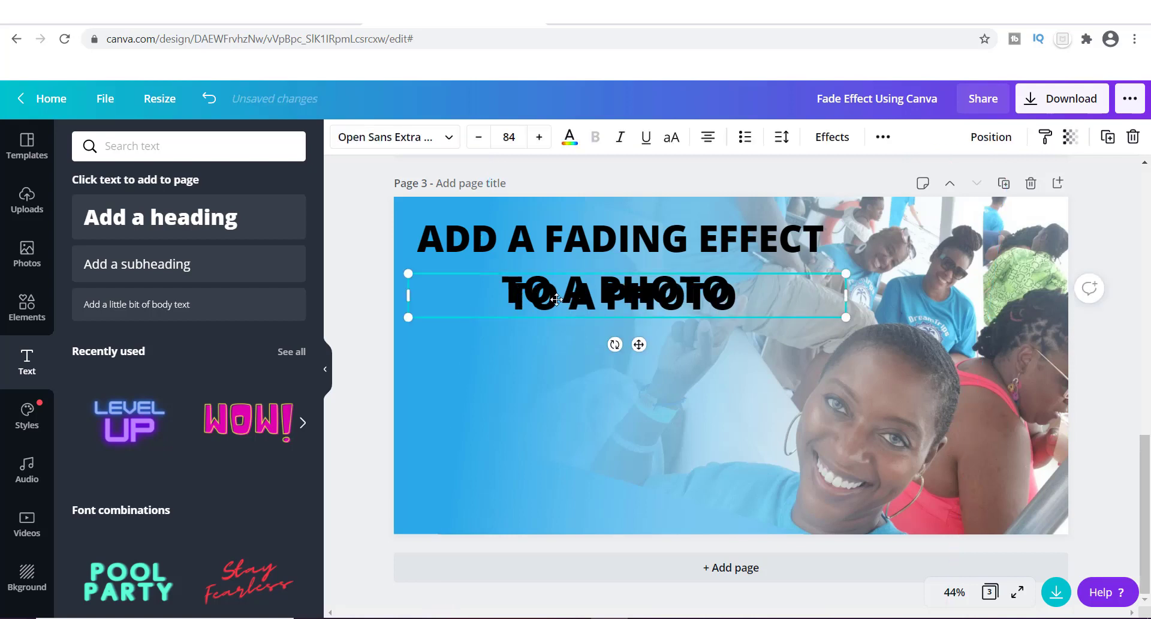
{"action": "left_click_drag", "start_coordinate": [557, 298], "coordinate": [549, 321]}
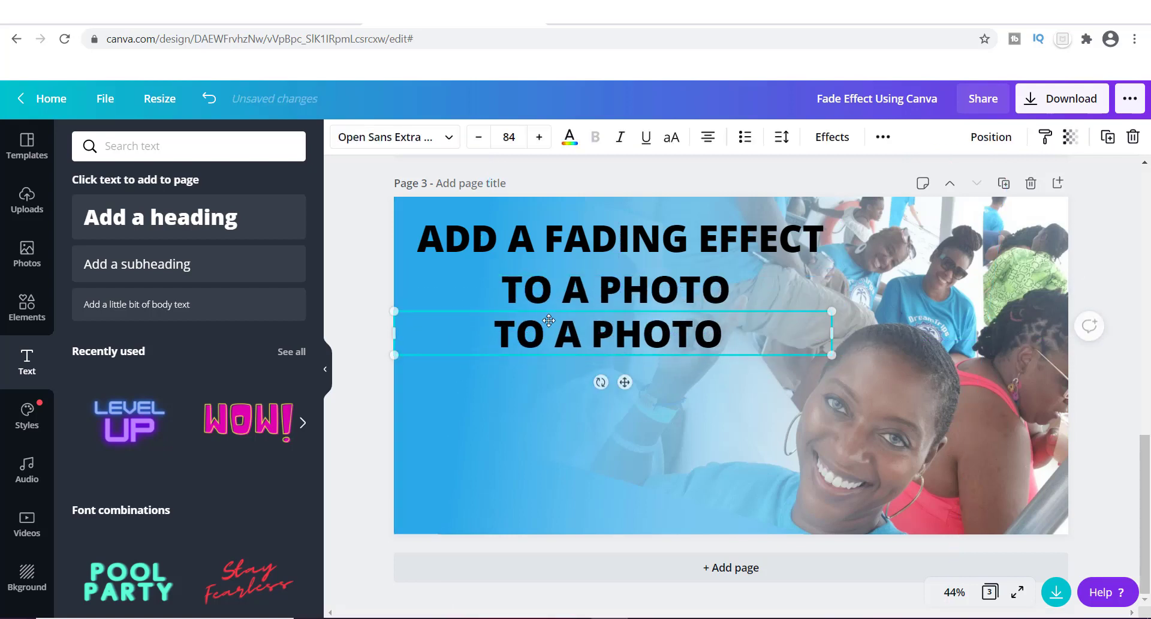
Step: Replace the text of the third heading line with "USING"
{"action": "triple_click", "coordinate": [566, 333]}
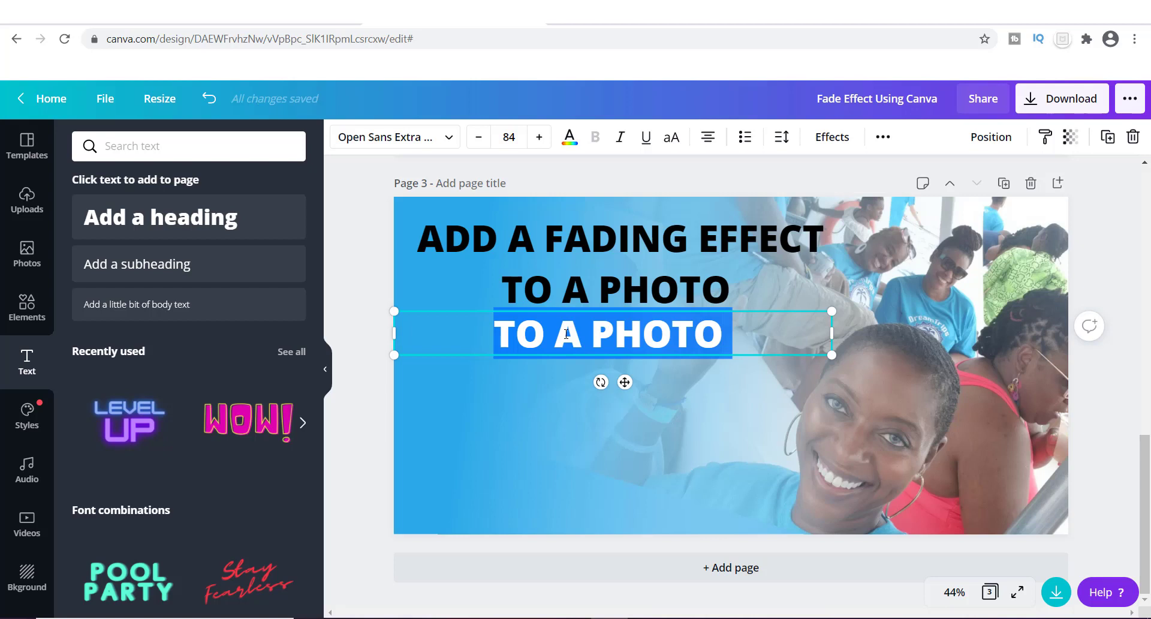
{"action": "type", "text": "UNING"}
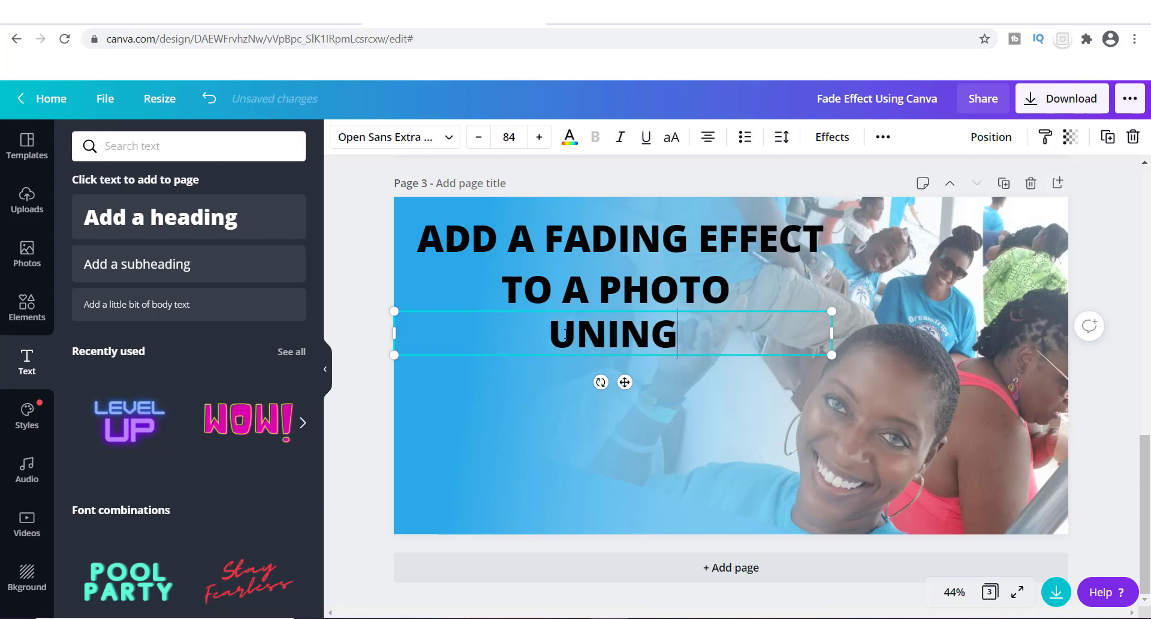
{"action": "key", "text": "BackSpace"}
{"action": "key", "text": "BackSpace"}
{"action": "key", "text": "BackSpace"}
{"action": "key", "text": "BackSpace"}
{"action": "type", "text": "SING"}
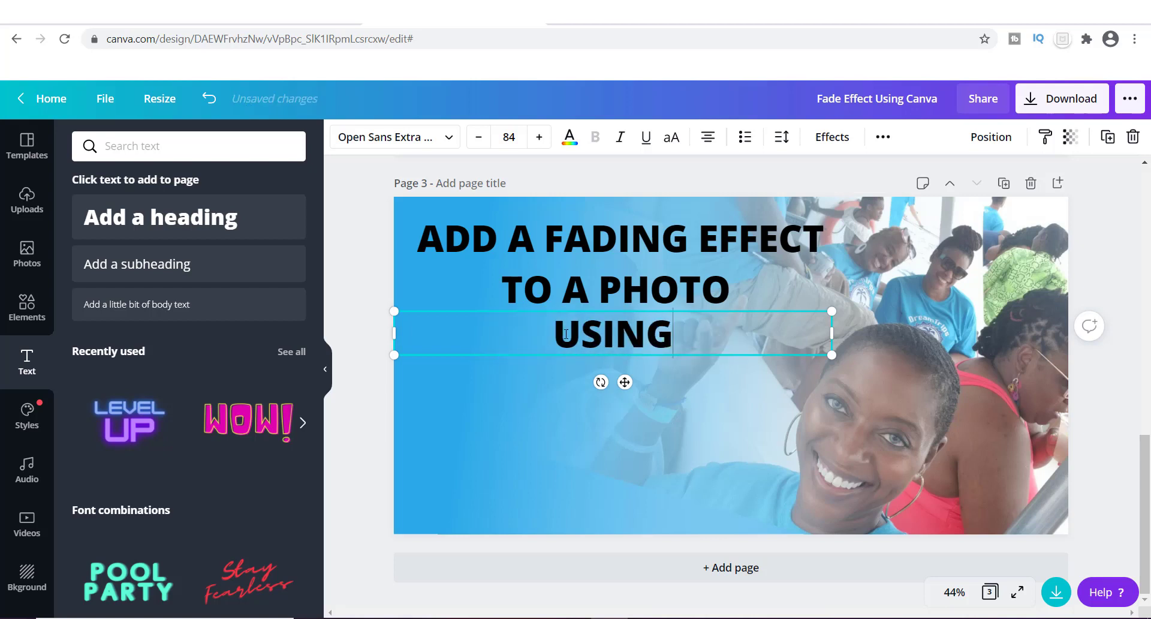
{"action": "left_click", "coordinate": [567, 384]}
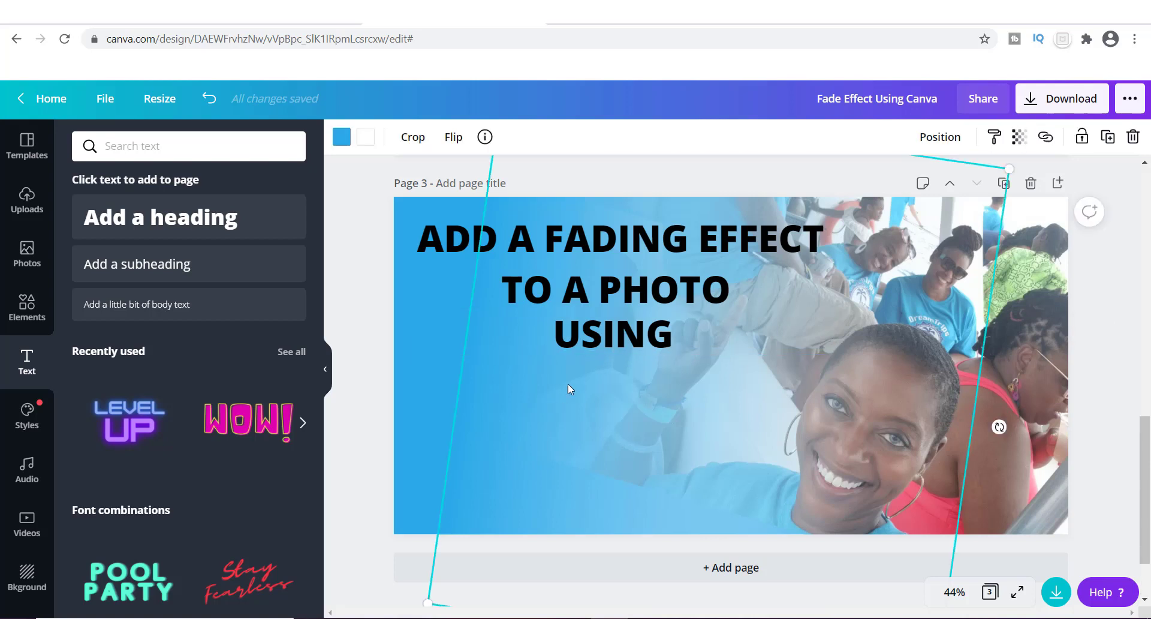
Step: Search the fonts for "NEW" and apply New Sun Playful to the "USING" line
{"action": "left_click", "coordinate": [610, 334]}
{"action": "double_click", "coordinate": [610, 334]}
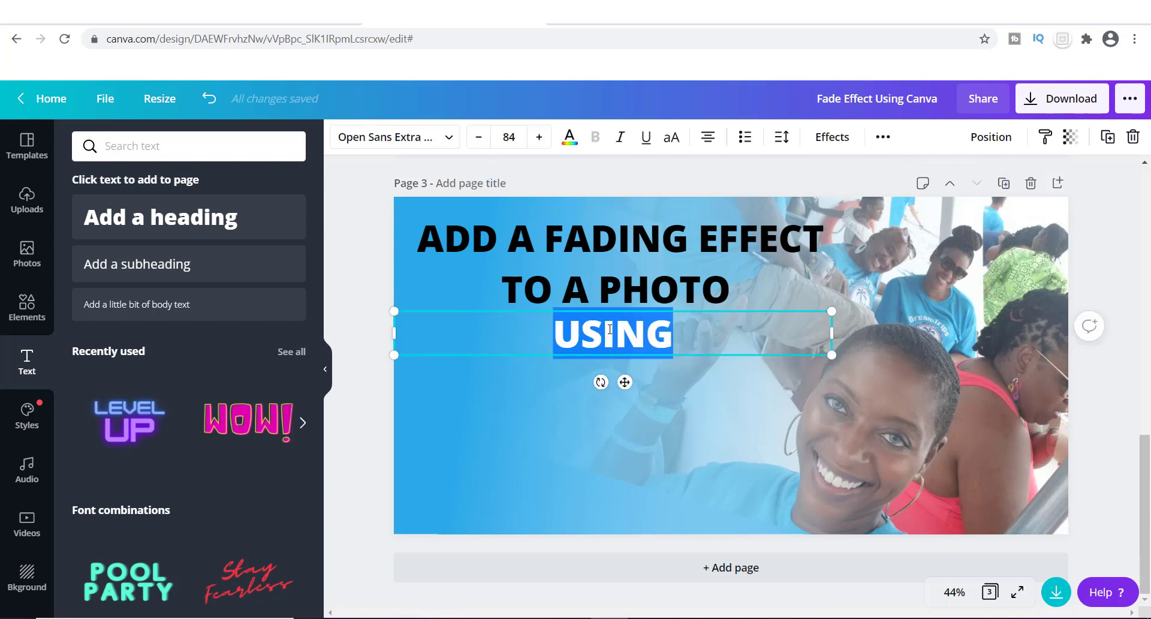
{"action": "left_click", "coordinate": [453, 139]}
{"action": "type", "text": "NEW"}
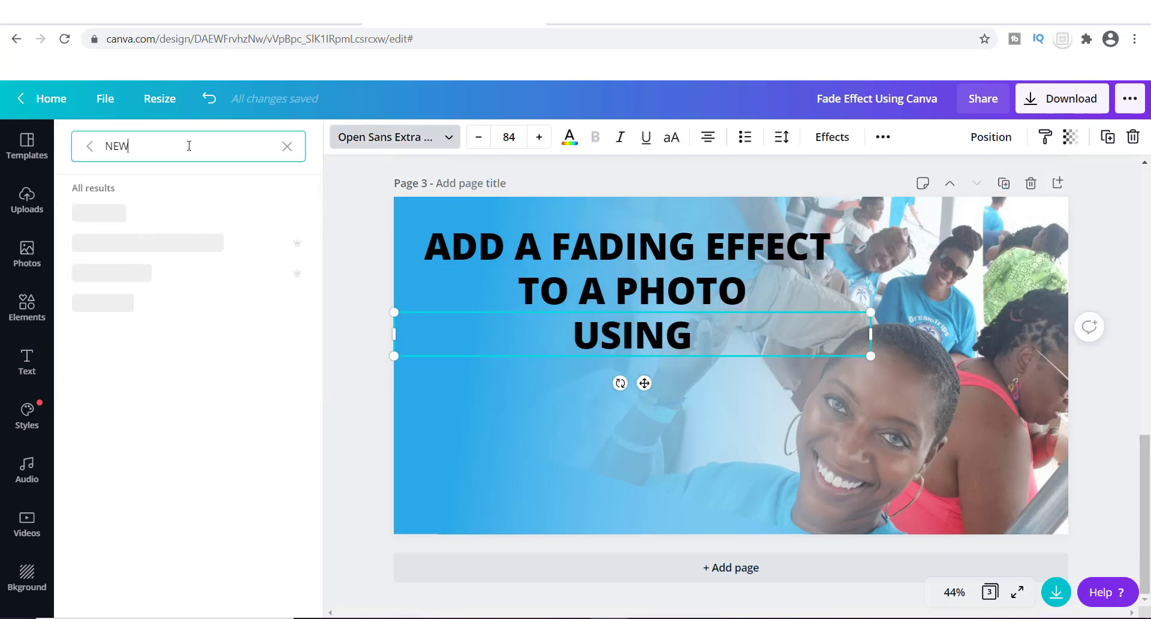
{"action": "left_click", "coordinate": [142, 273]}
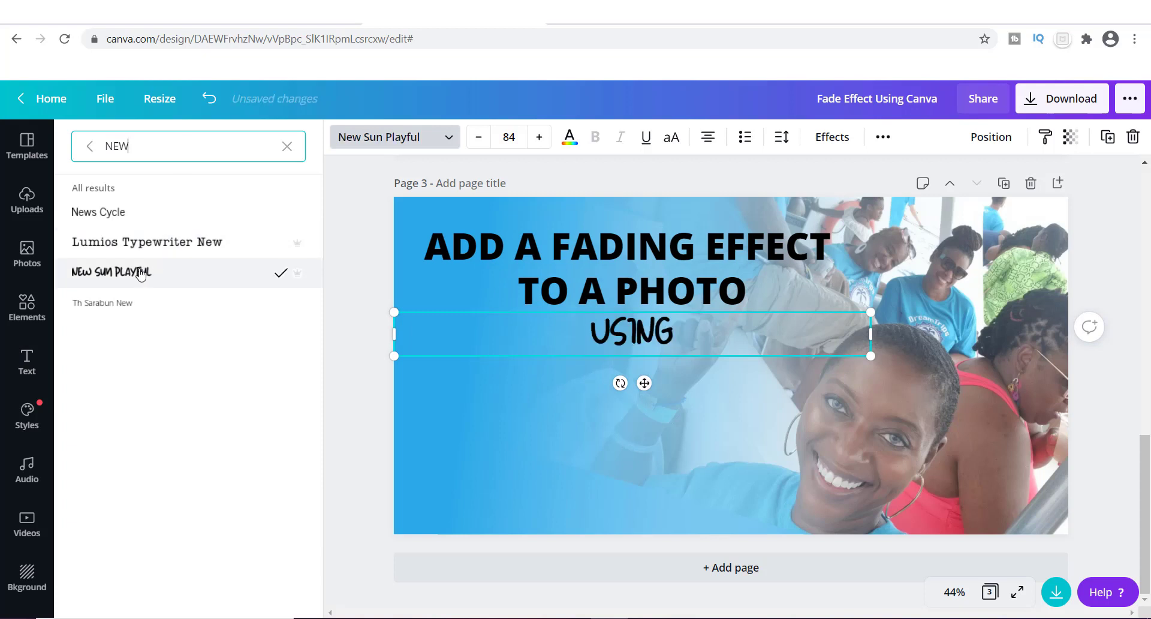